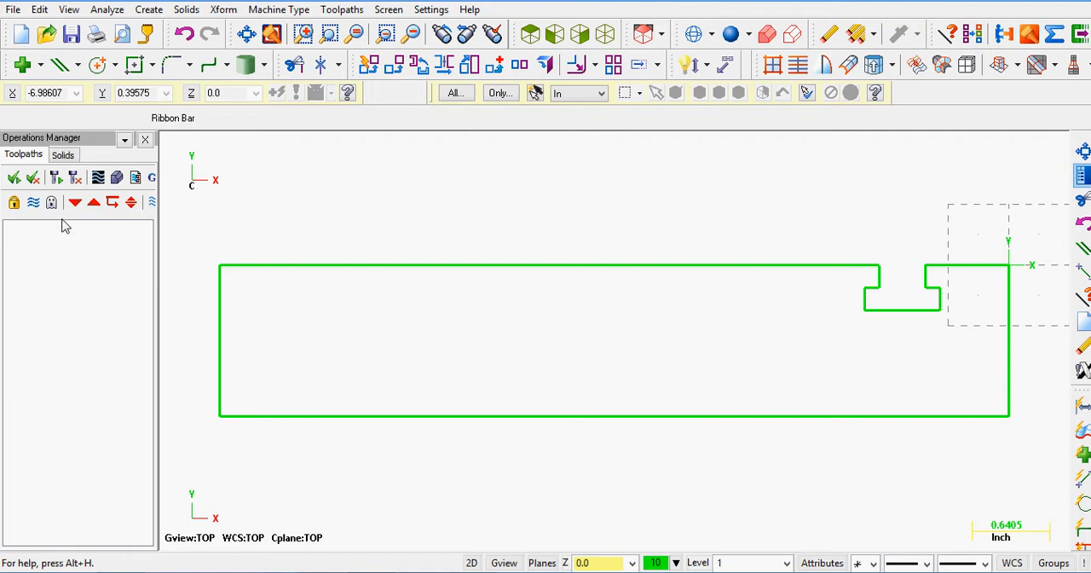
Step: Hide the Operations Manager
click(145, 139)
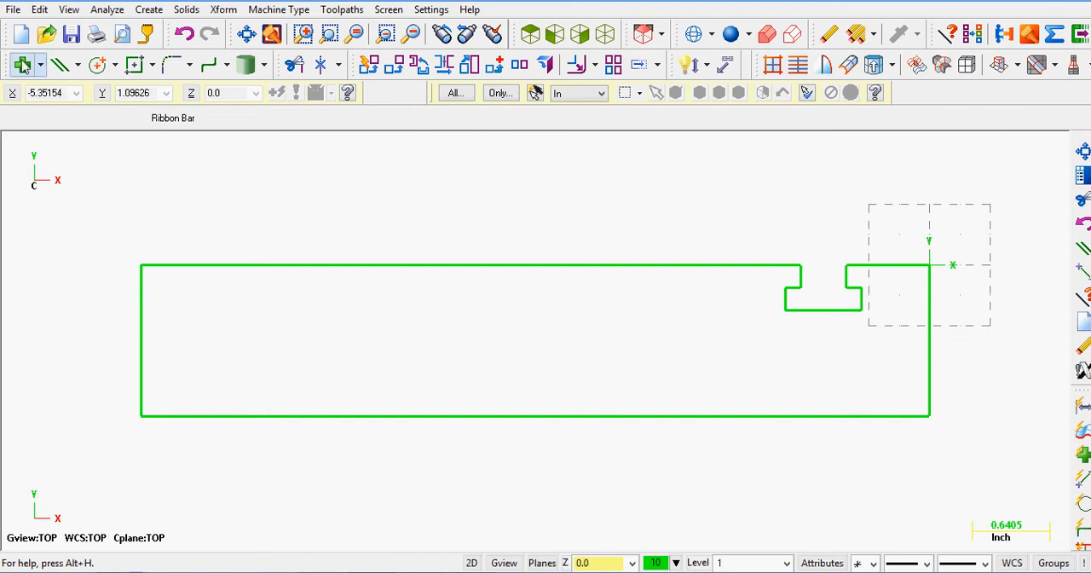
click(148, 9)
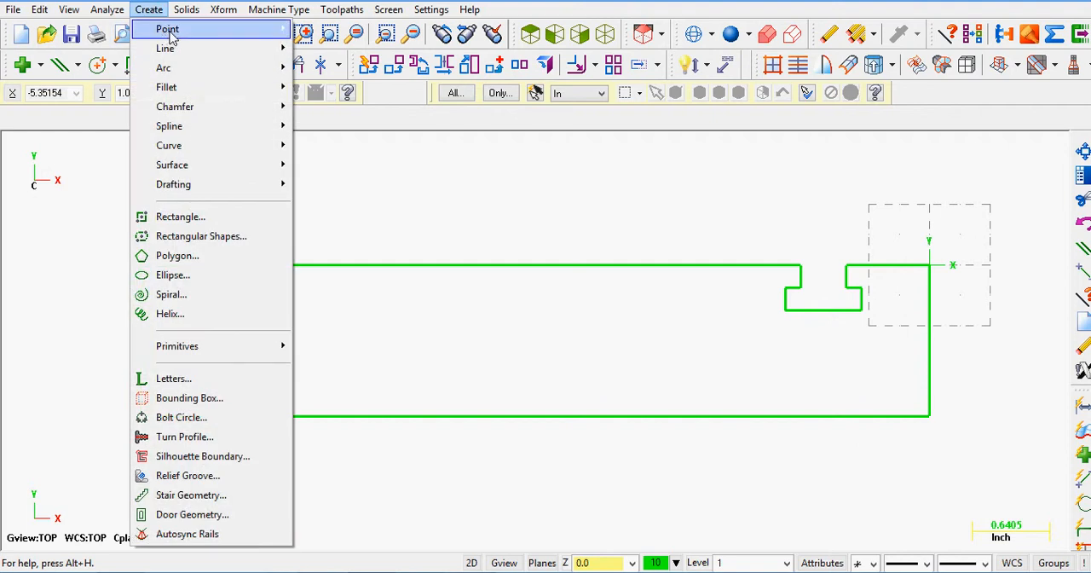
mouse_move(164, 30)
click(322, 29)
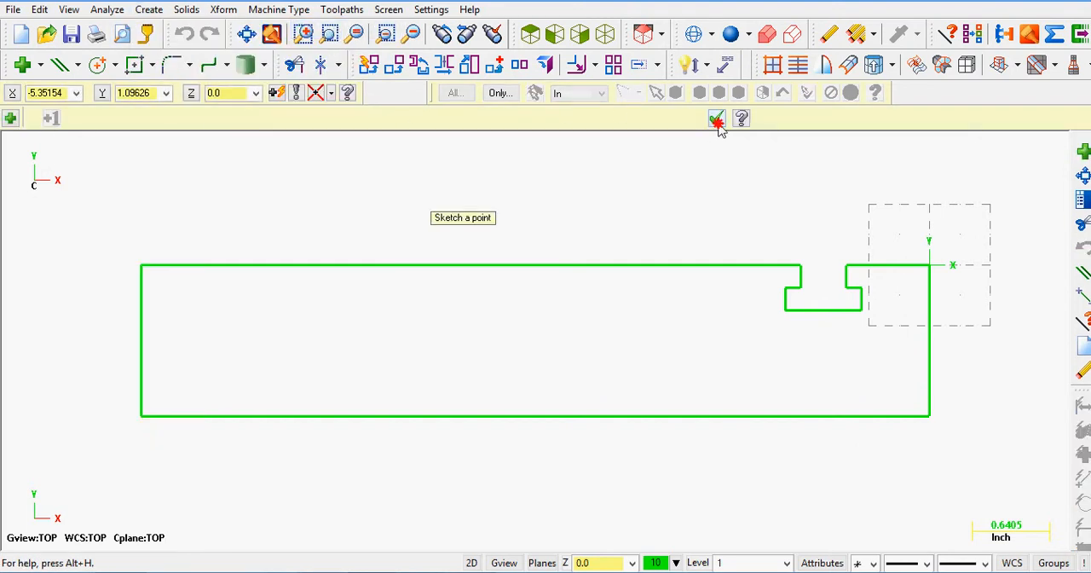
click(715, 119)
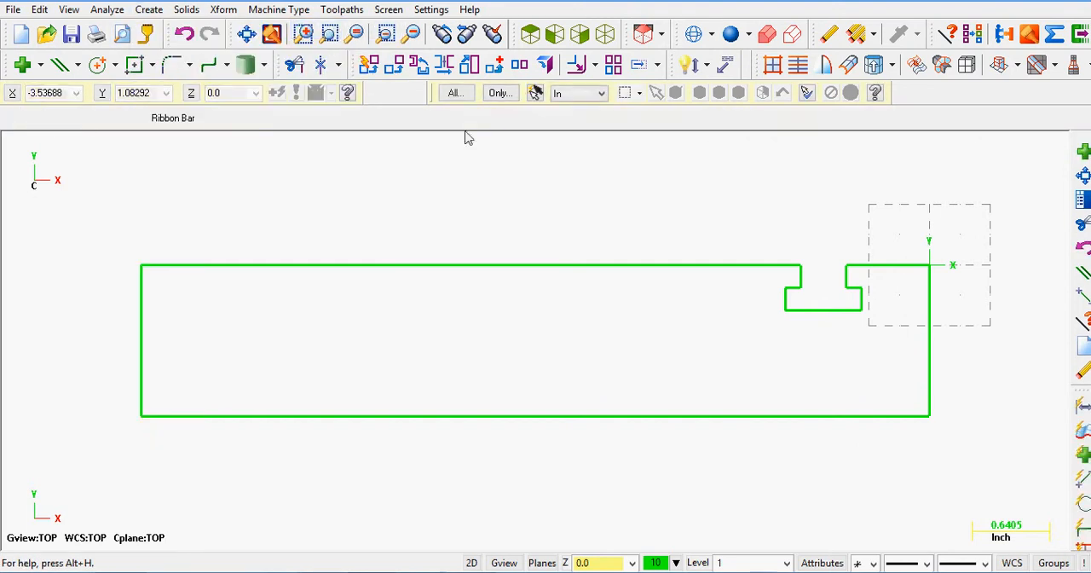
click(146, 66)
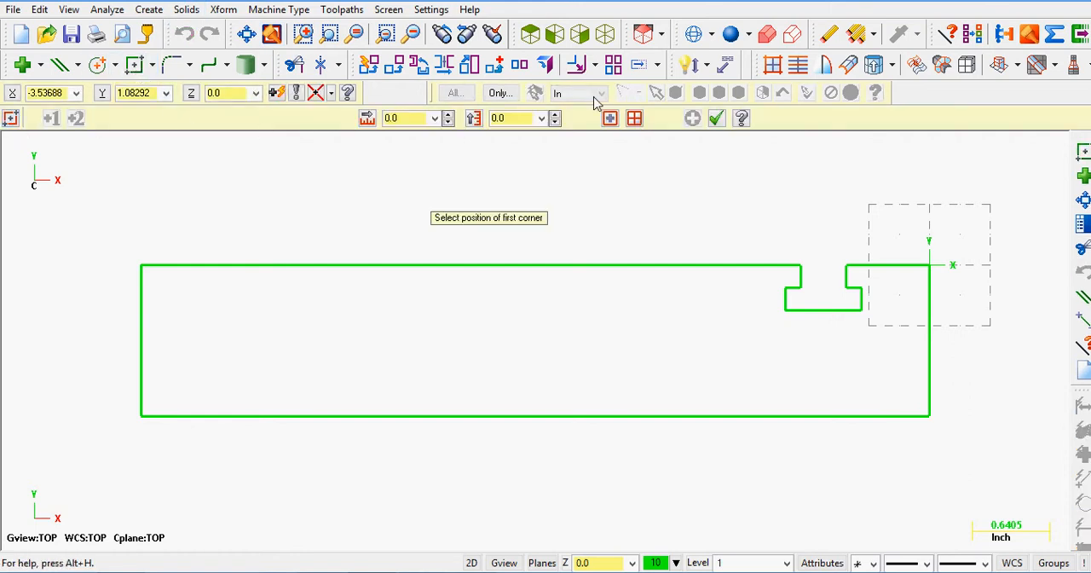
click(715, 119)
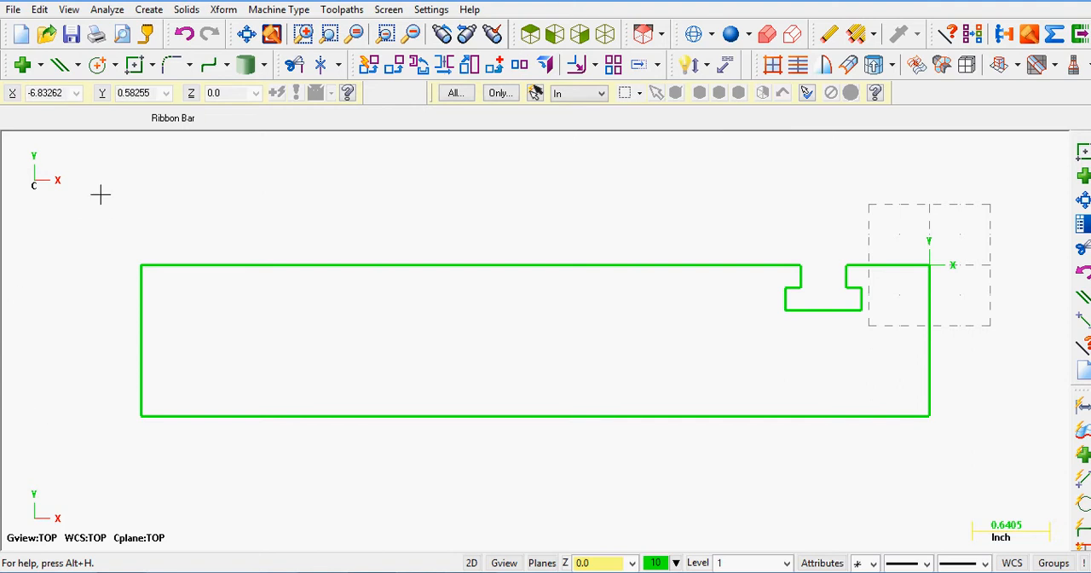
Step: Toggle the Operations Manager's display on and off, leaving it hidden
key(alt+o)
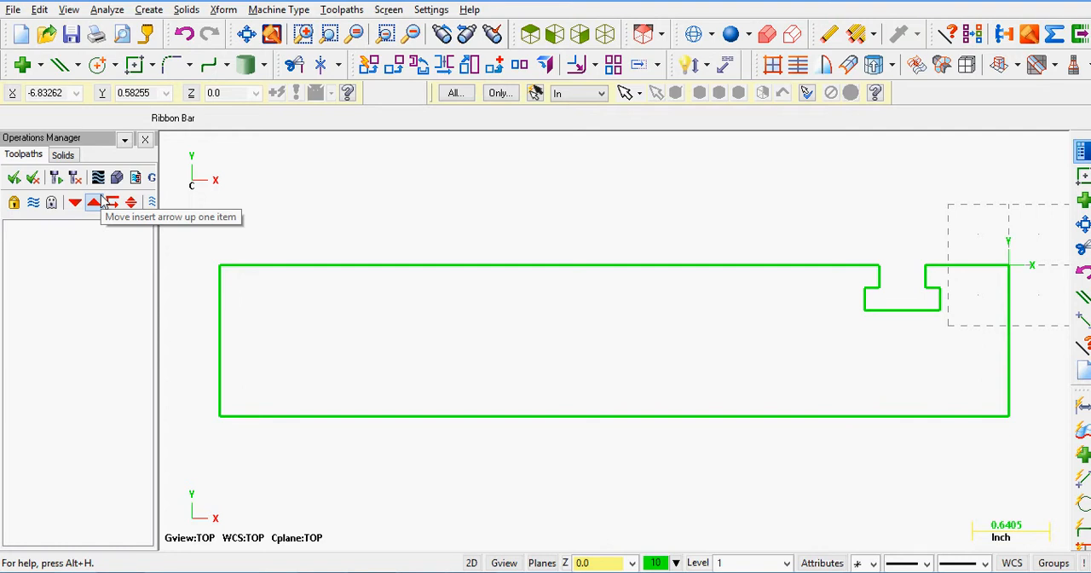
key(alt+o)
key(alt+o)
key(alt+o)
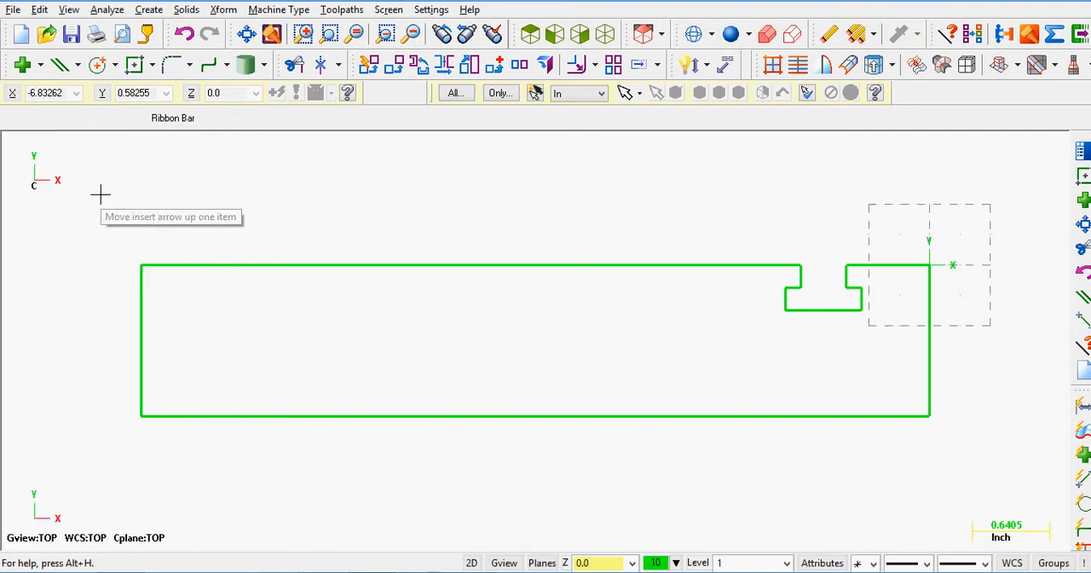
click(105, 184)
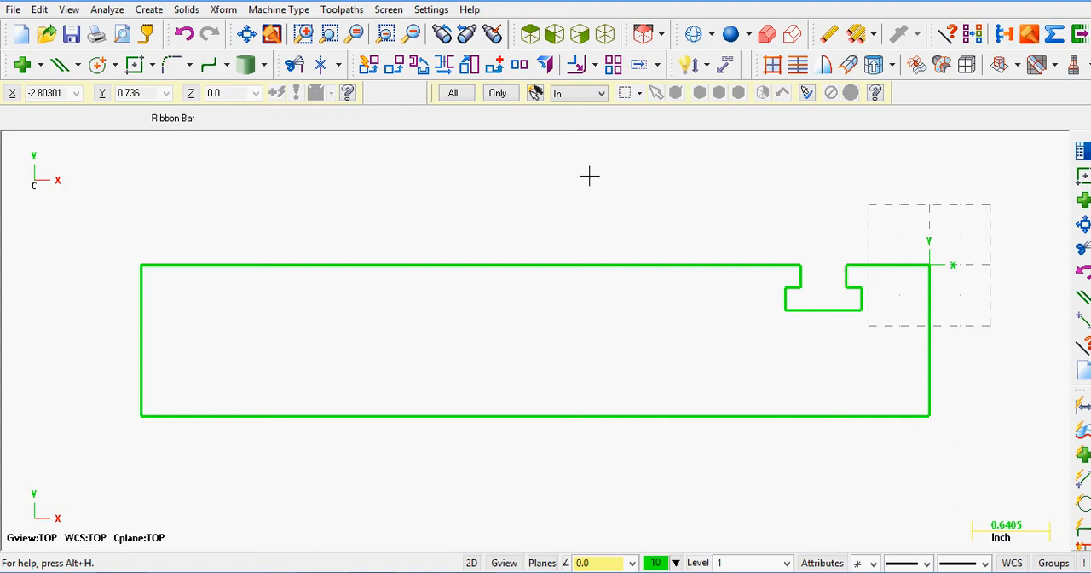
Step: Switch from the top view to the isometric view and fit the whole part outline on the screen
mouse_move(597, 192)
middle_down()
mouse_move(572, 212)
mouse_move(585, 134)
mouse_move(613, 246)
mouse_move(560, 341)
mouse_move(550, 187)
mouse_move(555, 333)
mouse_move(489, 144)
mouse_move(703, 131)
mouse_move(619, 151)
middle_up()
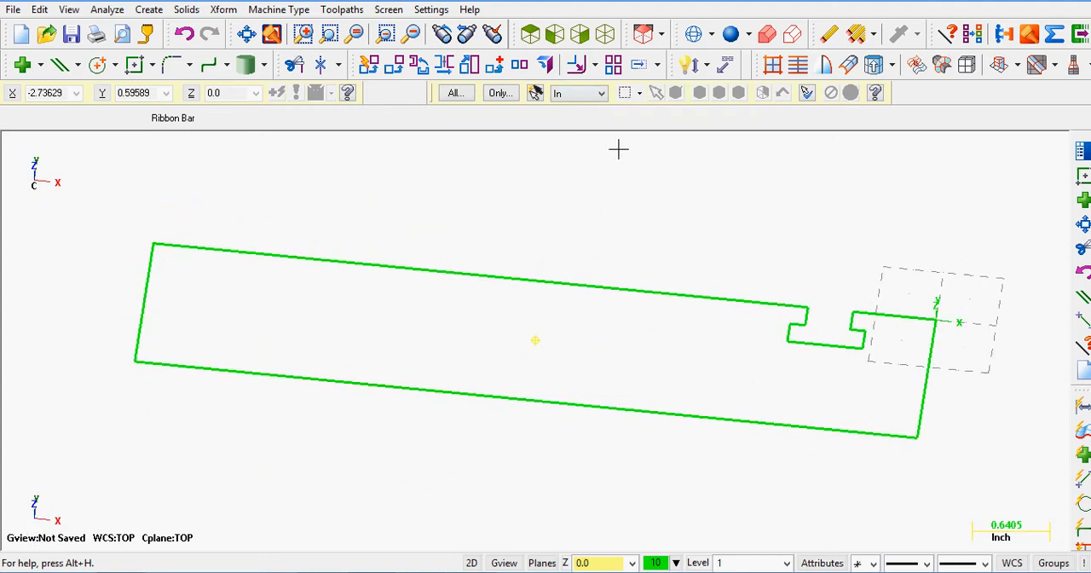
click(607, 36)
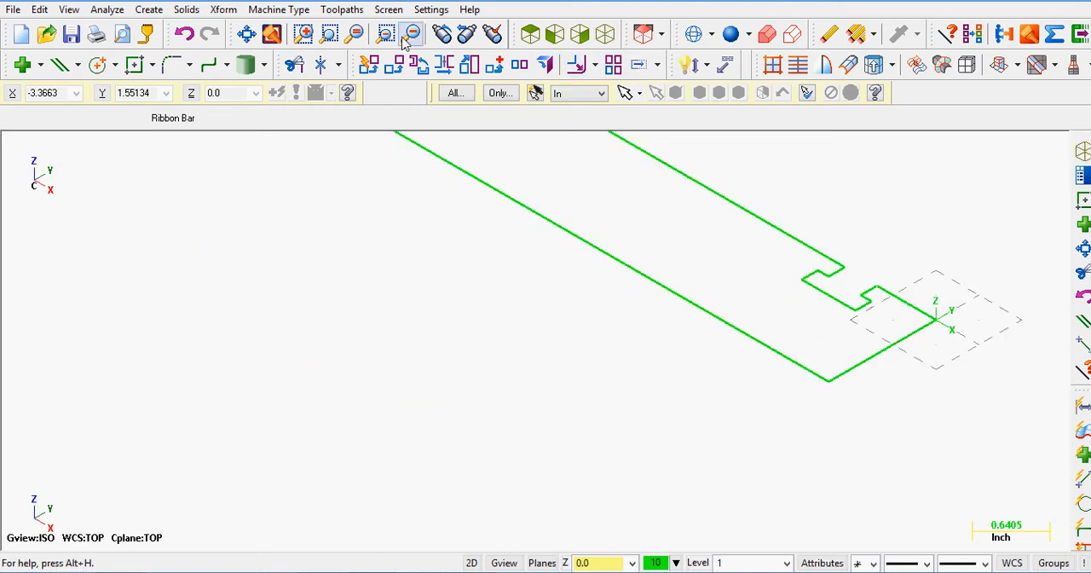
click(246, 36)
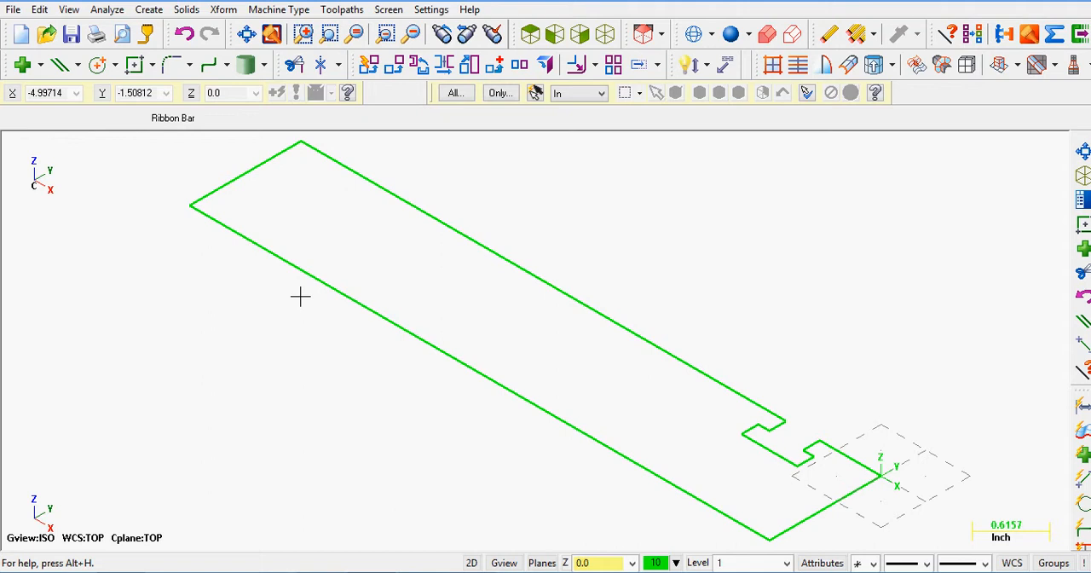
Step: Display the coordinate axes through the part origin and hide them again
key(F9)
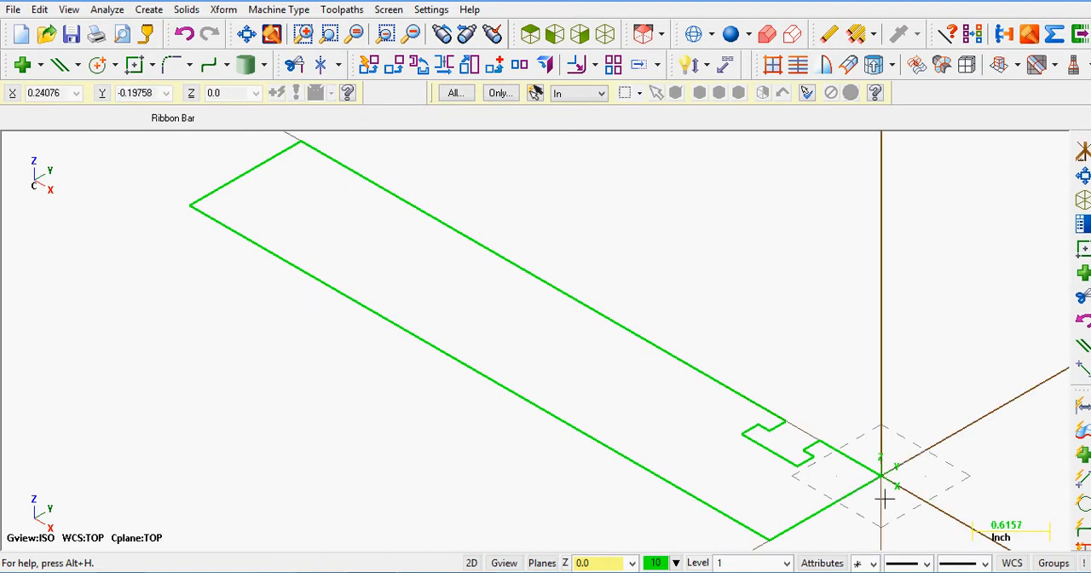
scroll(895, 474, down, 2)
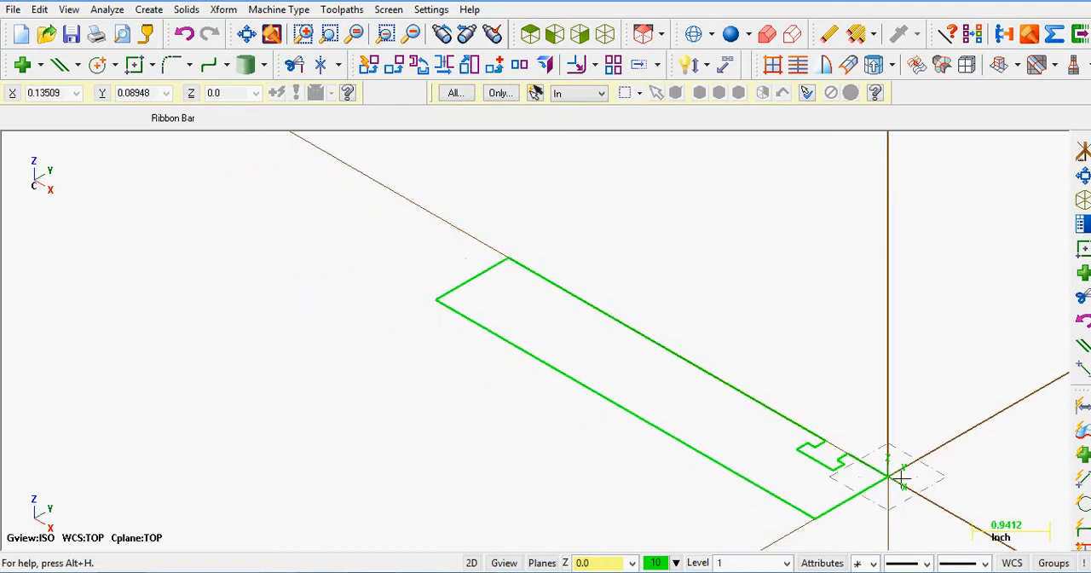
scroll(901, 478, up, 1)
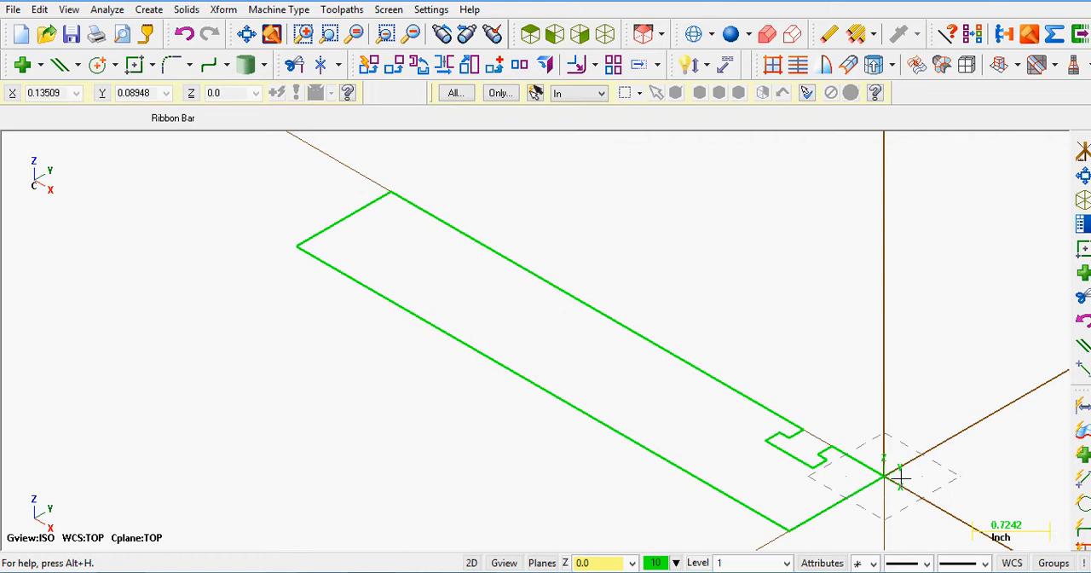
key(F9)
key(F9)
key(F9)
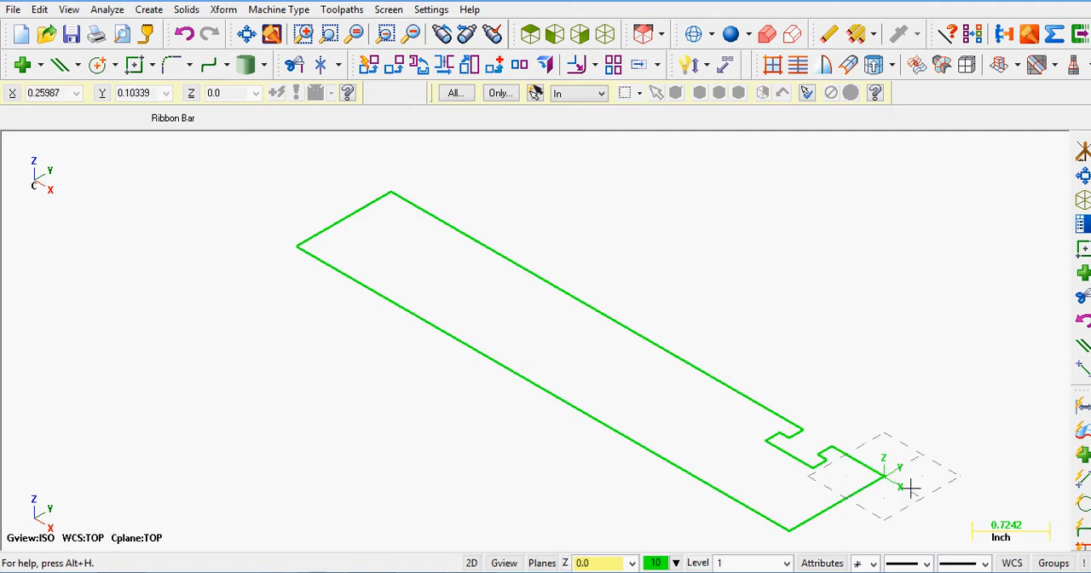
Step: Review the graphics background color, Screen options and Grid Settings in the System Configuration, leaving the settings as they are
click(432, 10)
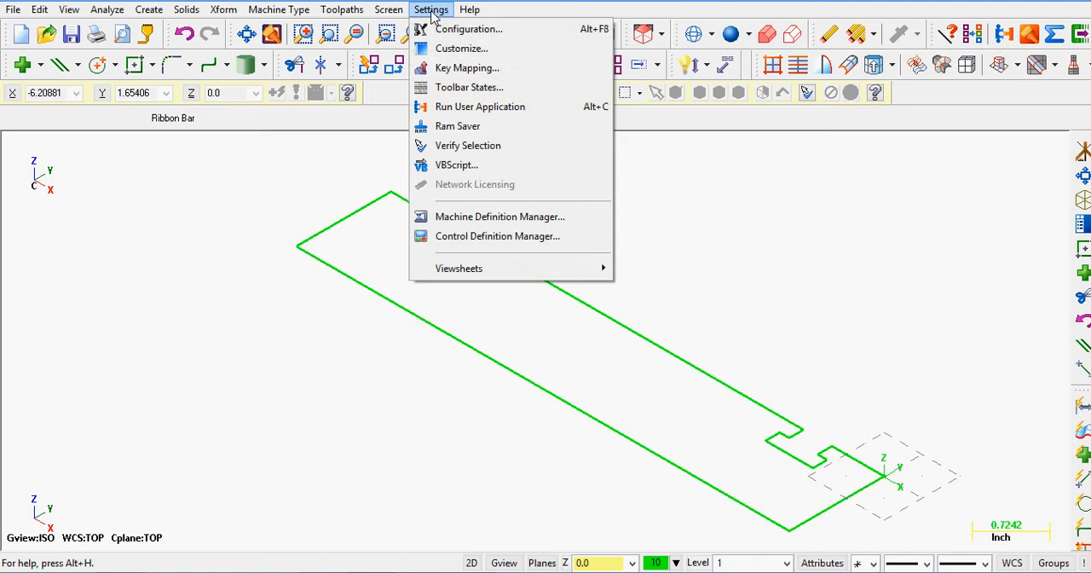
click(452, 29)
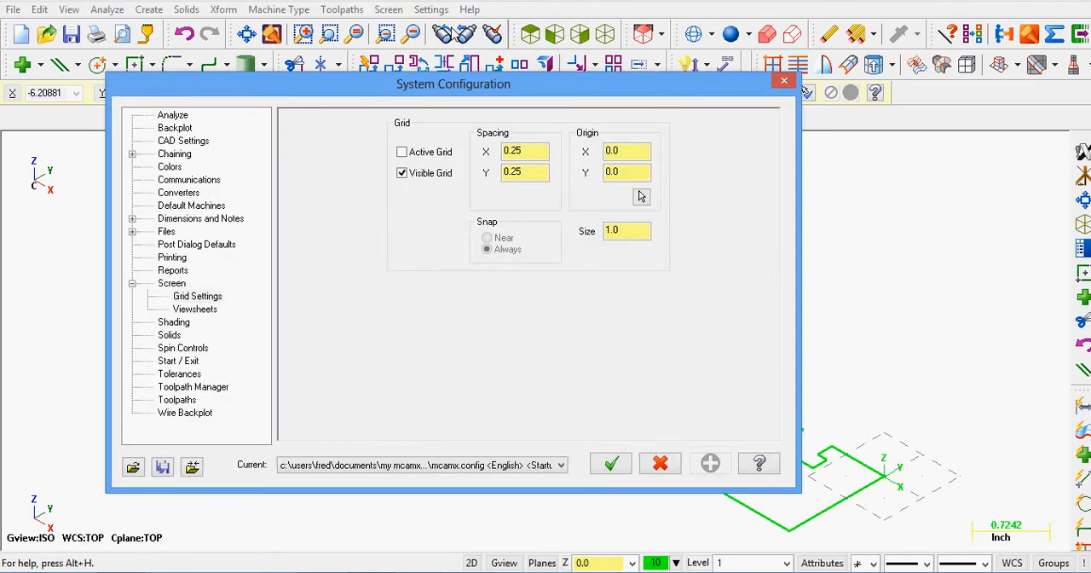
click(170, 166)
click(376, 276)
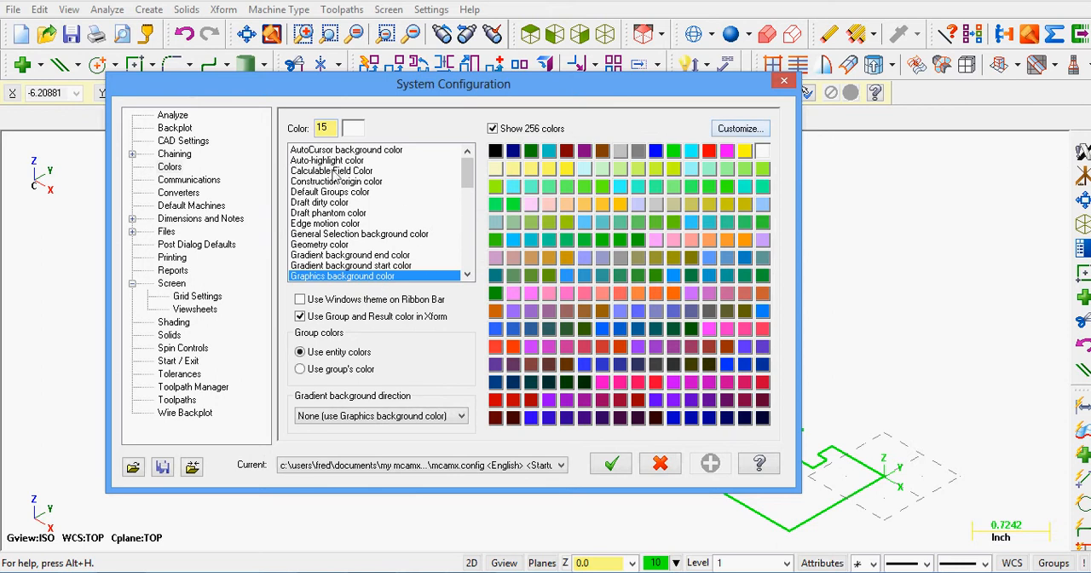
click(170, 284)
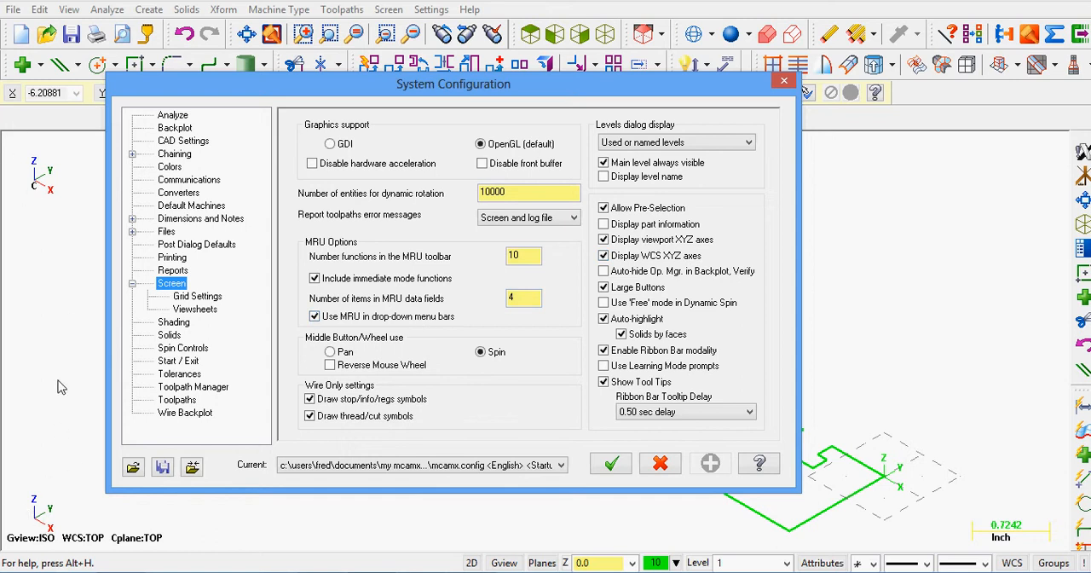
click(203, 298)
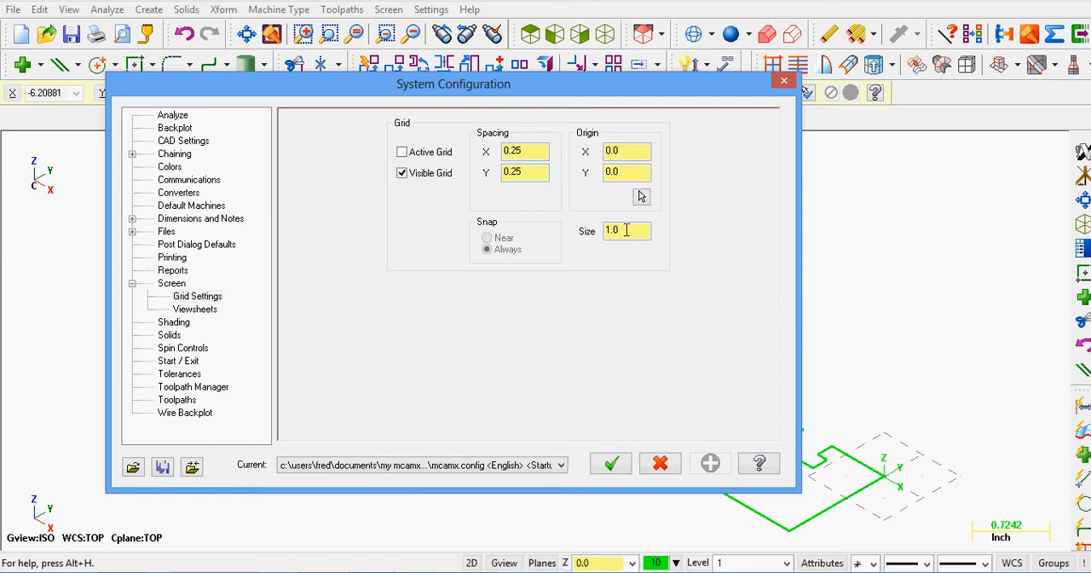
click(613, 465)
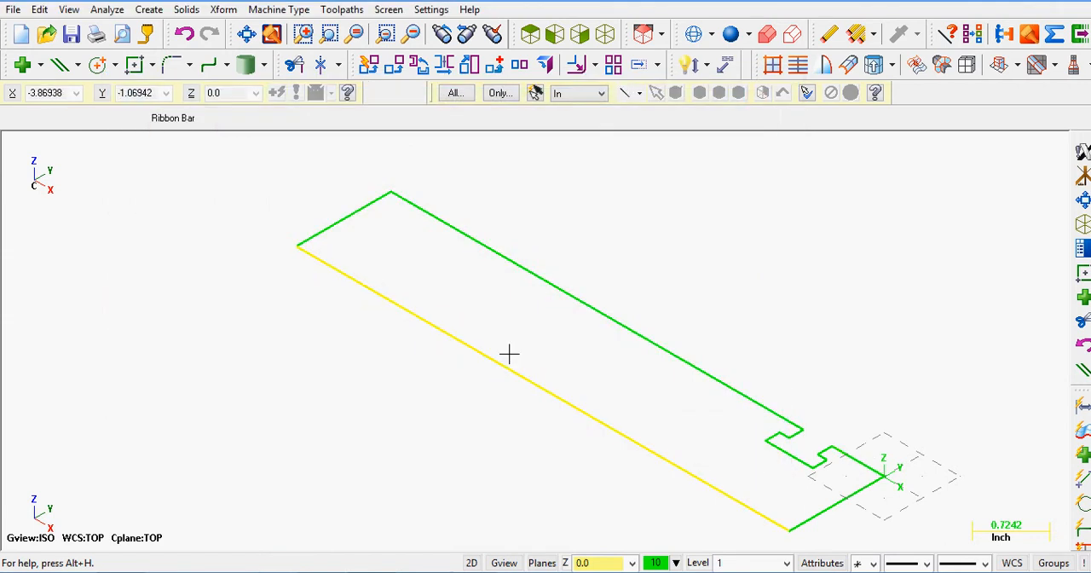
Step: Toggle the origin's axis lines on and off once more, leaving them hidden
key(F9)
key(F9)
key(F9)
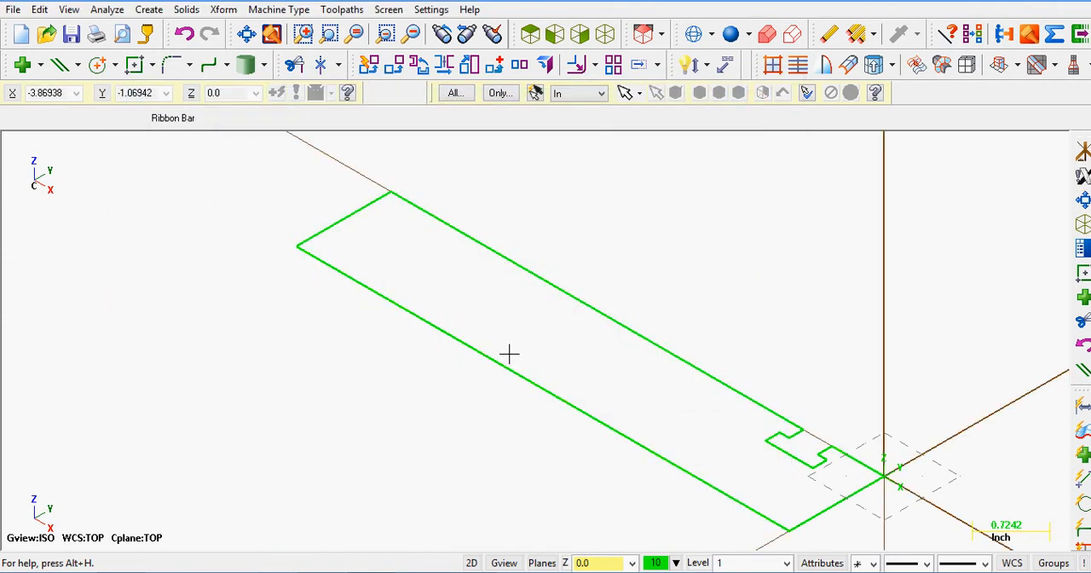
key(F9)
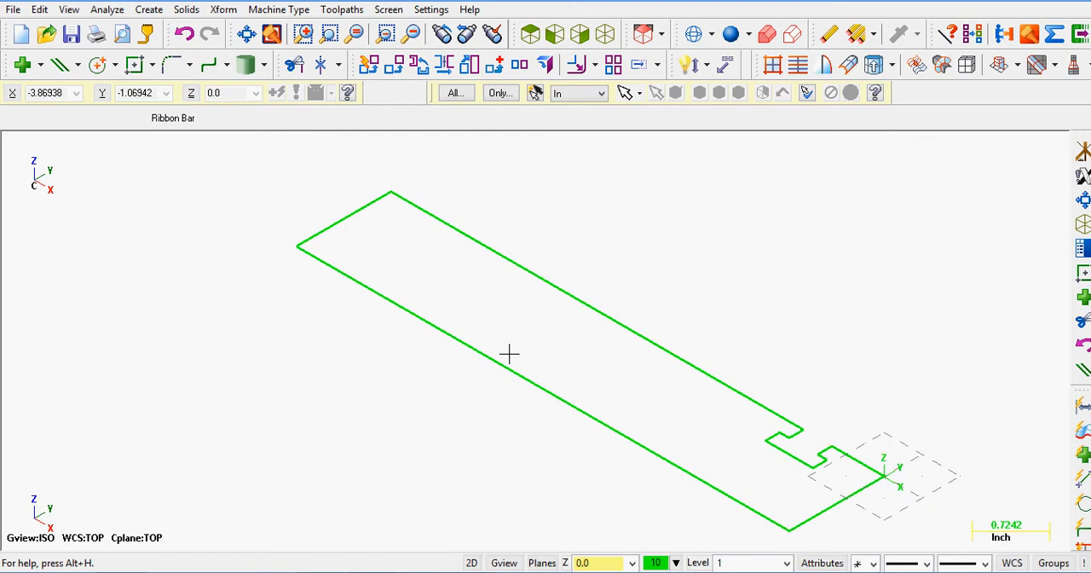
Step: Show the Operations Manager and add the GENERIC HAAS_RENISHAW 4X MILL definition to the list of selectable mill machines
key(alt+o)
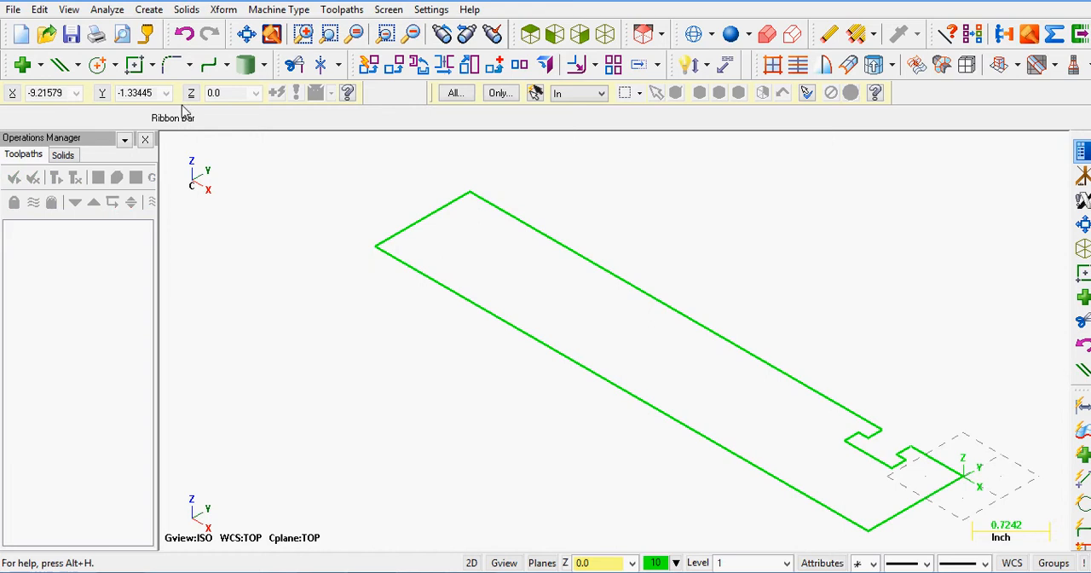
click(282, 10)
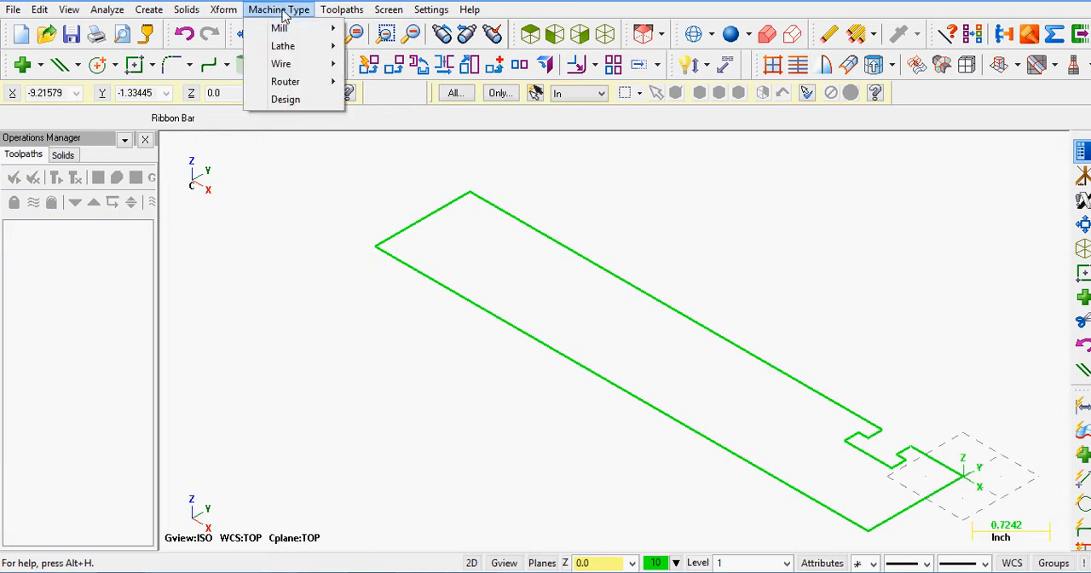
mouse_move(280, 29)
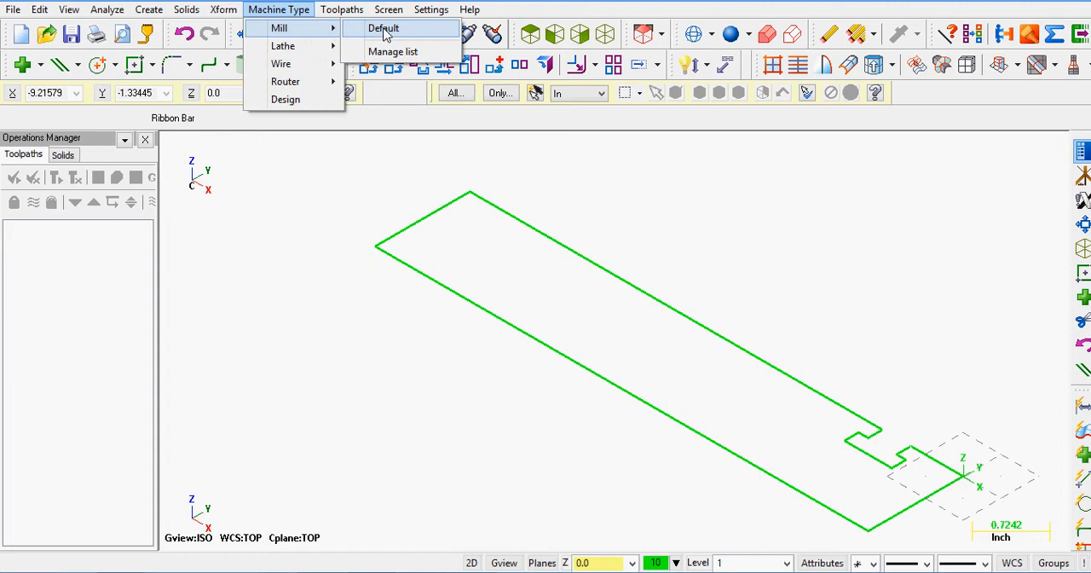
click(390, 52)
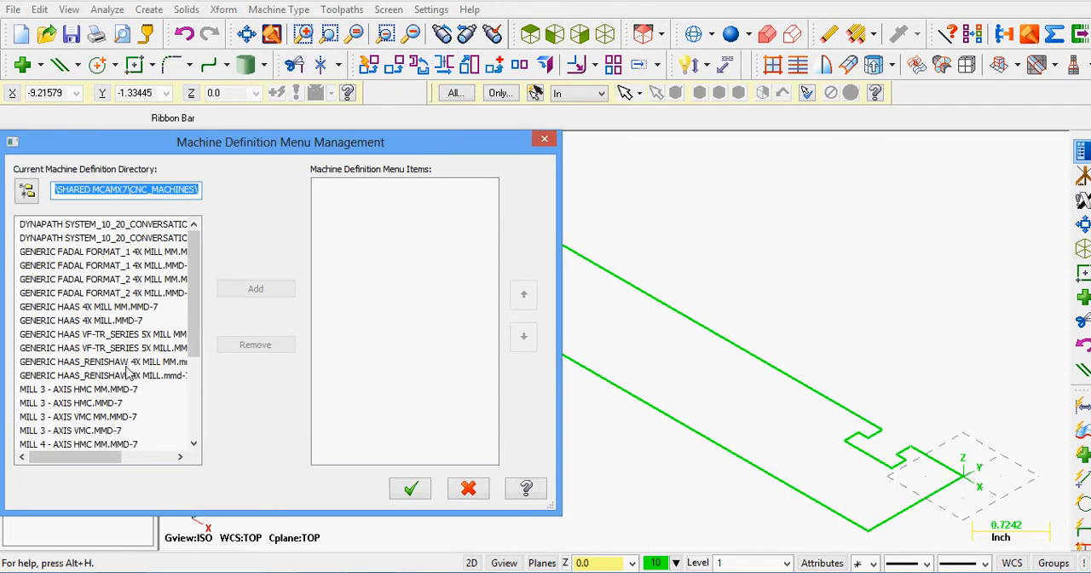
click(65, 378)
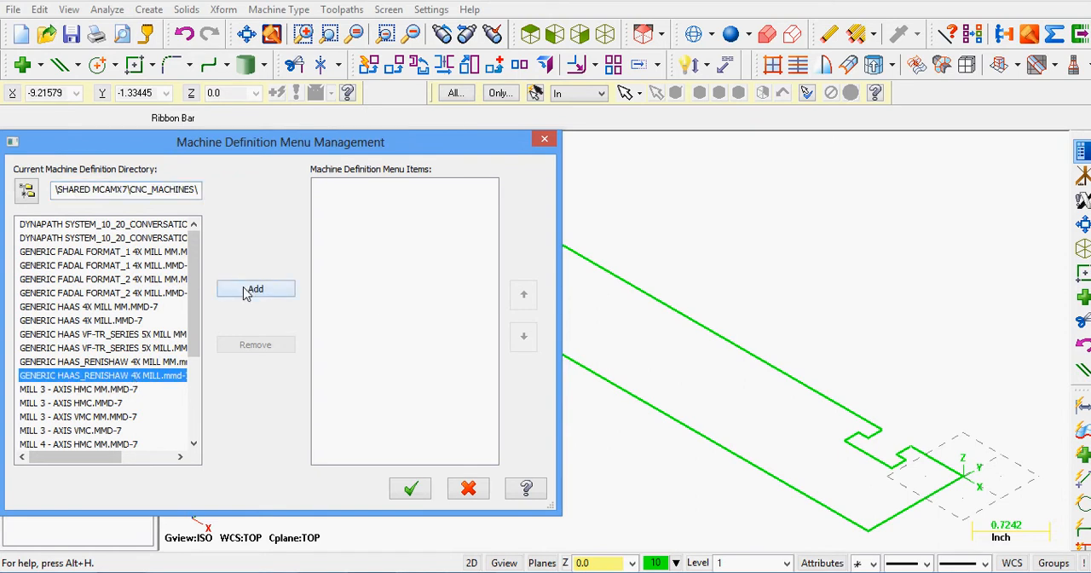
click(247, 290)
click(412, 487)
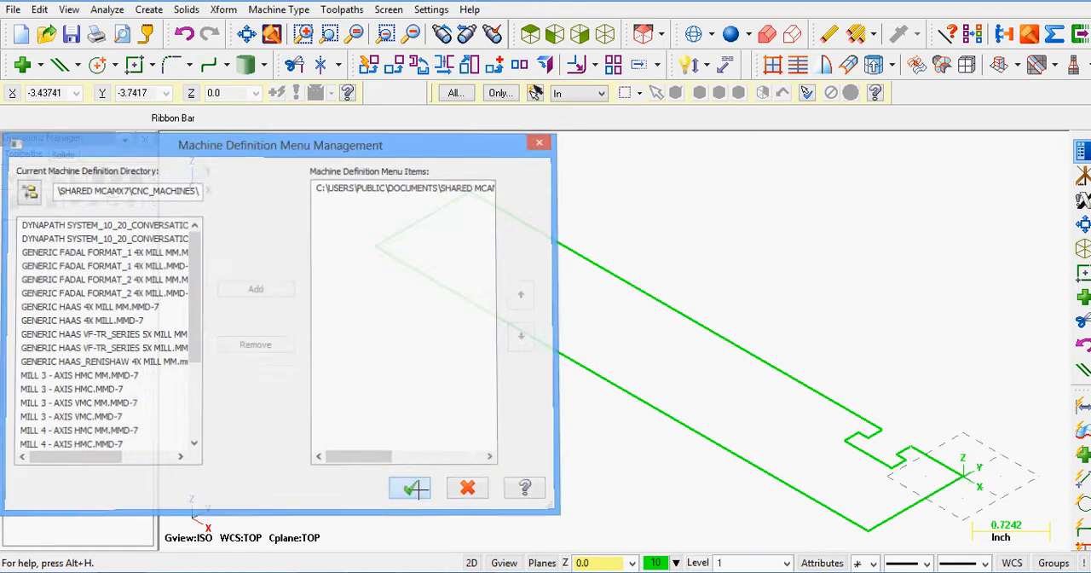
Step: Set the machine type to the default mill
click(288, 10)
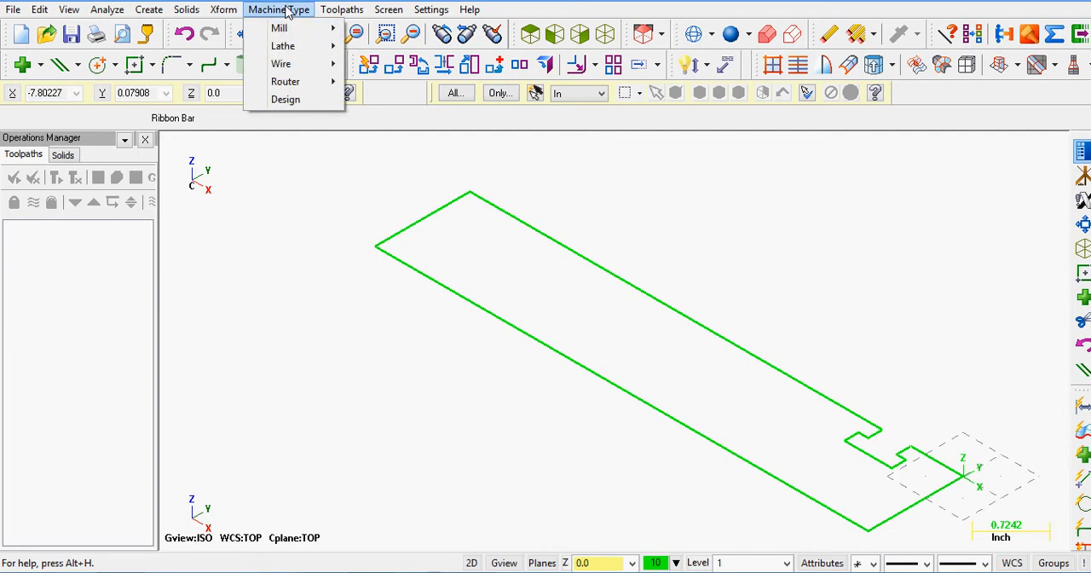
mouse_move(290, 27)
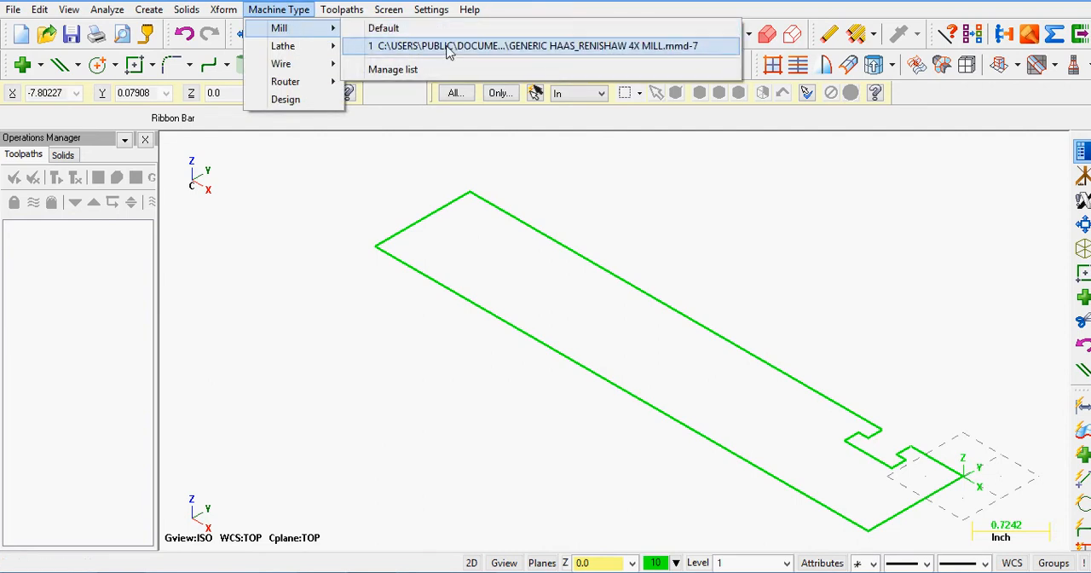
click(397, 30)
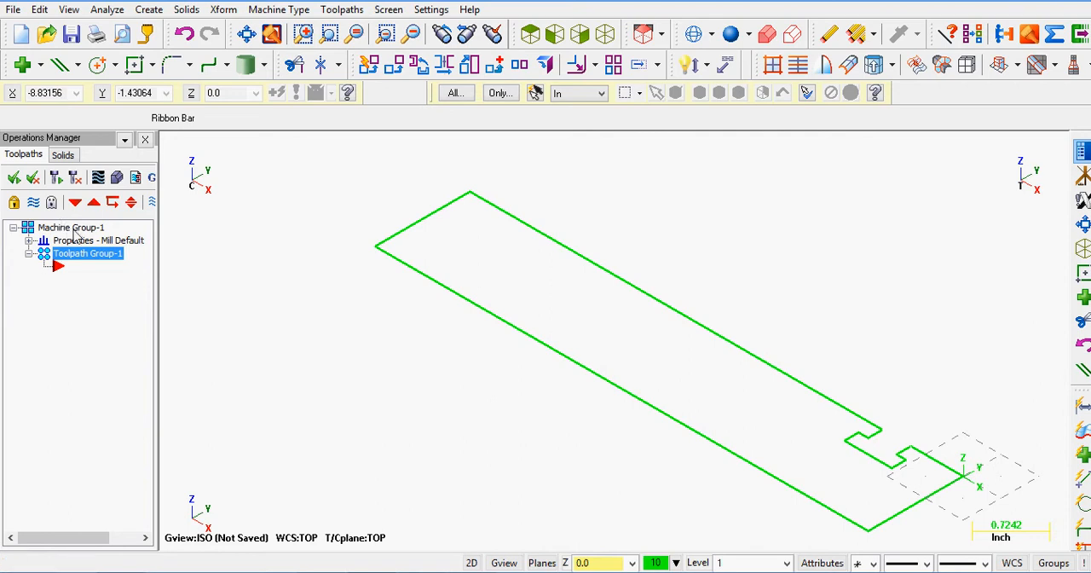
Step: In the mill machine group's tool settings, set program number 1, assign tool numbers sequentially and warn of duplicate tool numbers
click(29, 240)
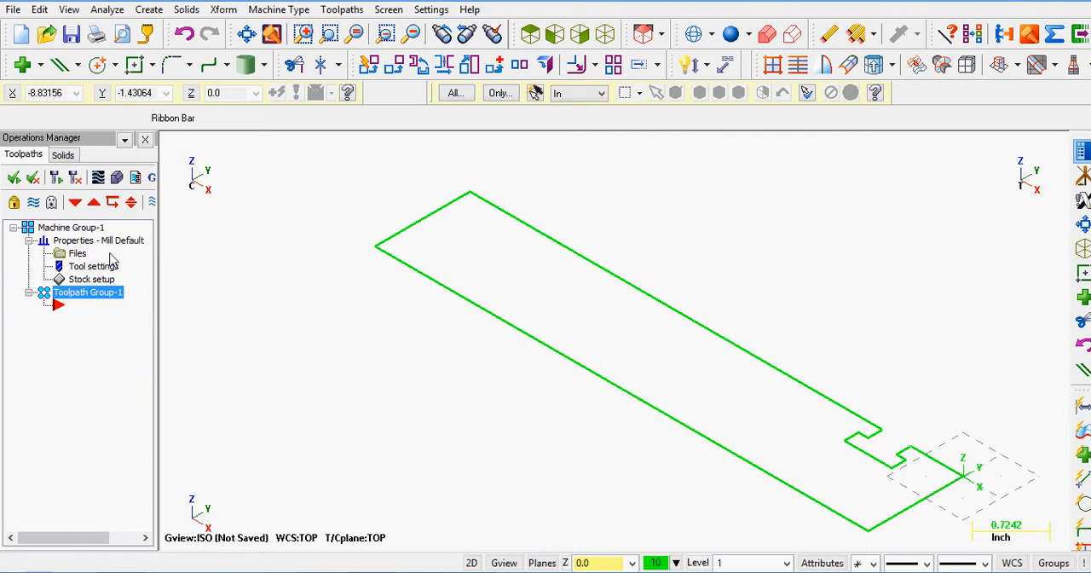
click(76, 267)
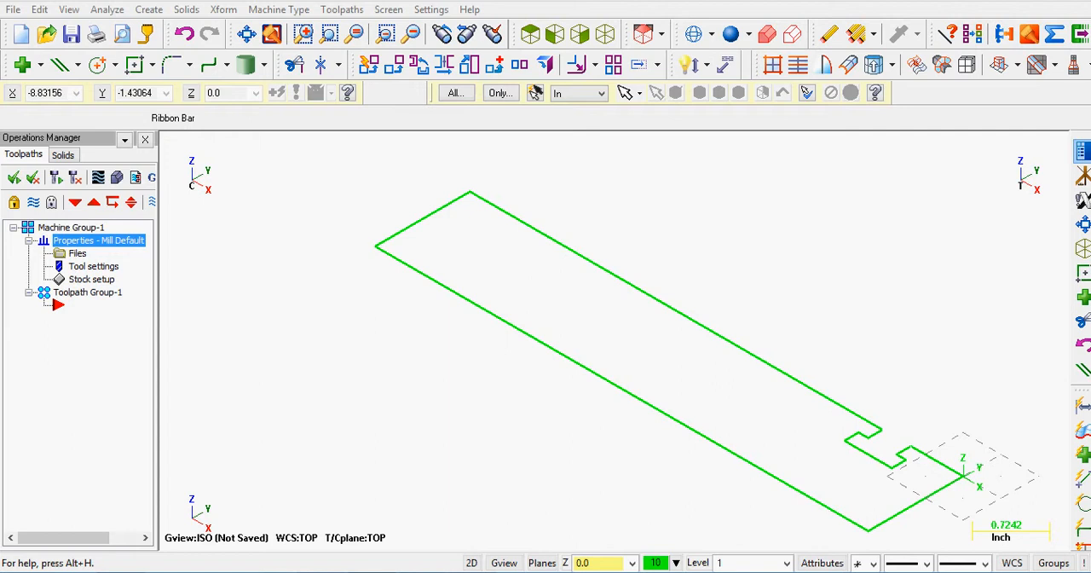
drag(708, 1, 237, 12)
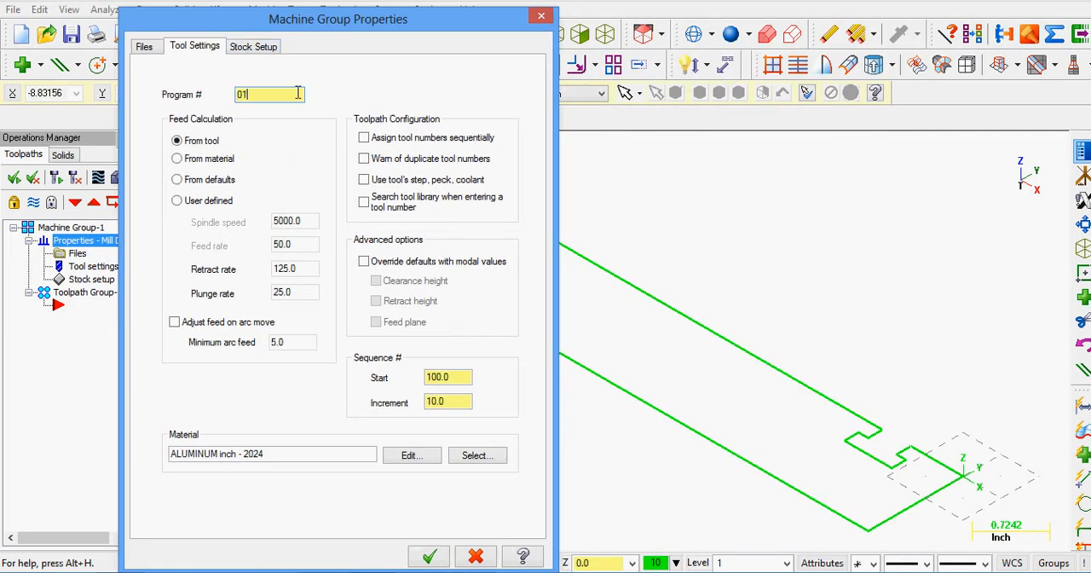
click(365, 141)
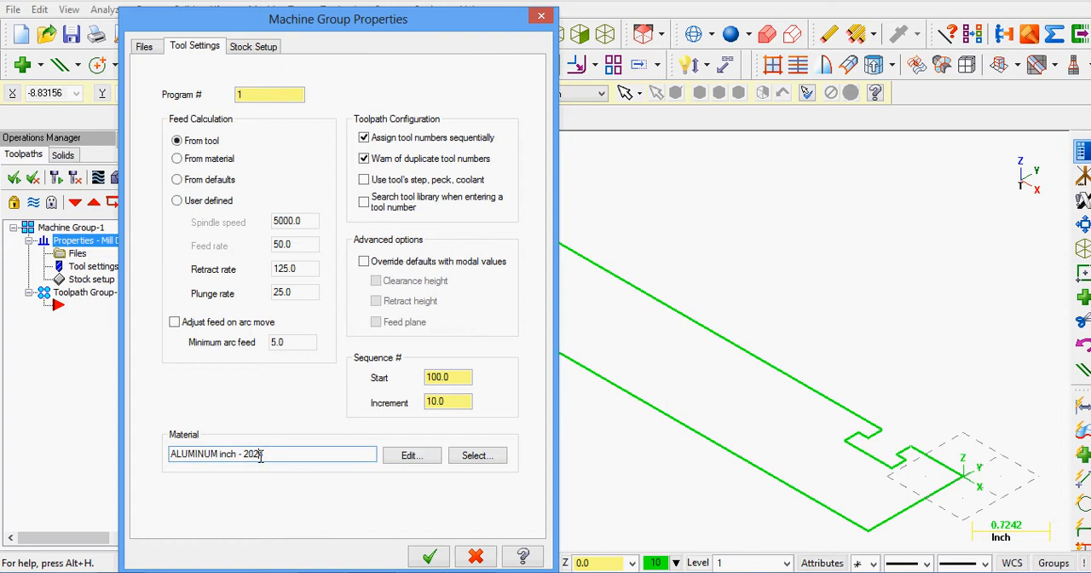
Step: Choose STEEL inch - 1010 - 200 BHN from the mill library as the machine group's material
click(477, 455)
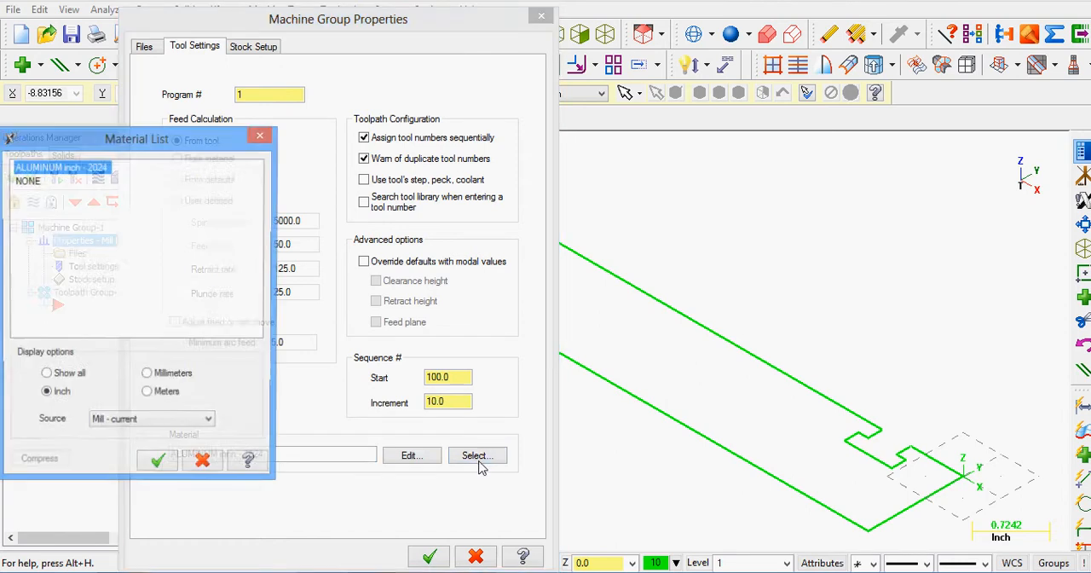
drag(186, 143, 344, 140)
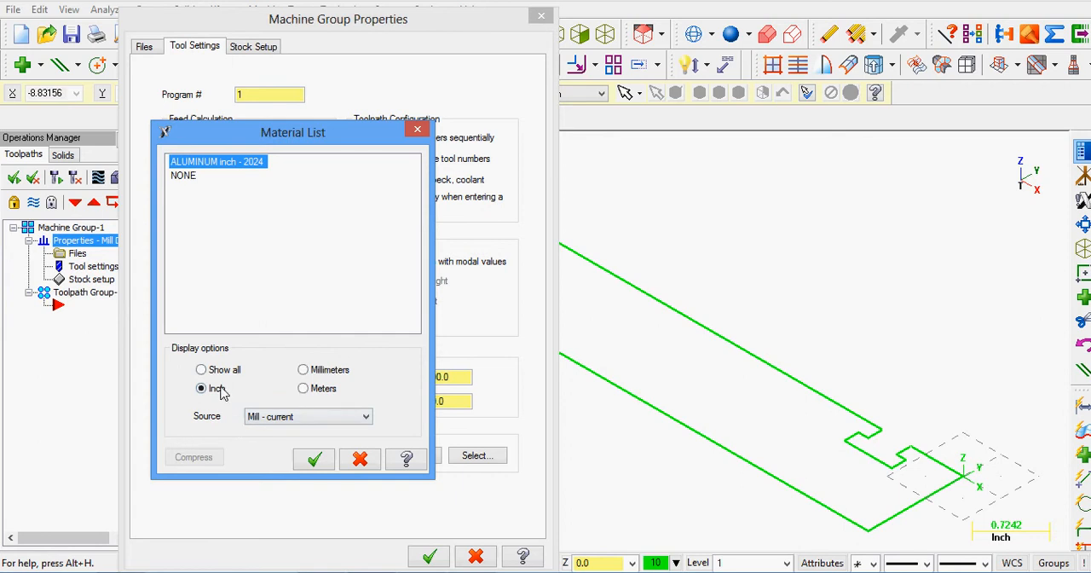
click(367, 417)
click(274, 430)
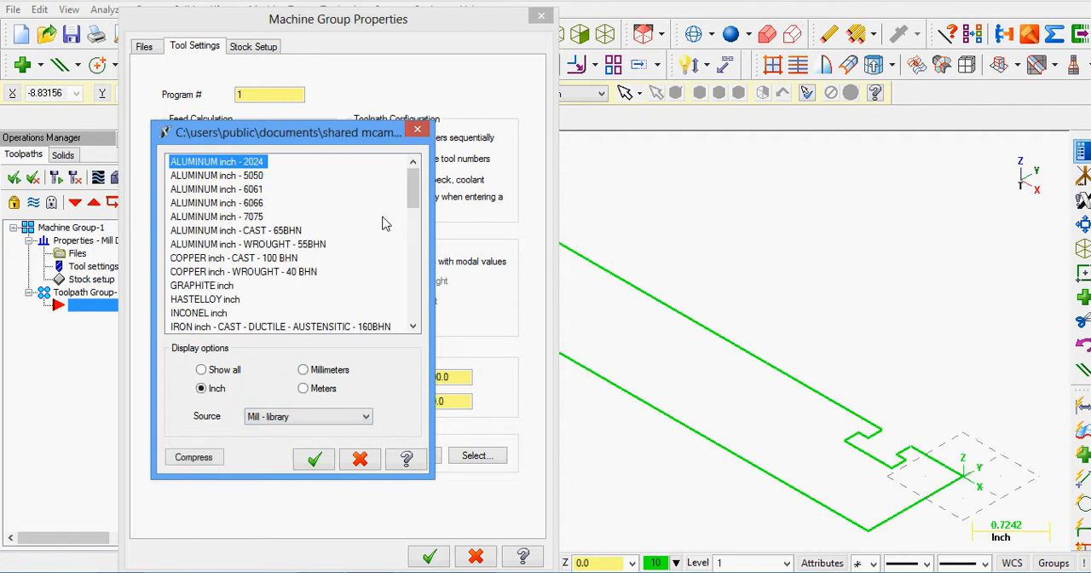
drag(407, 185, 410, 269)
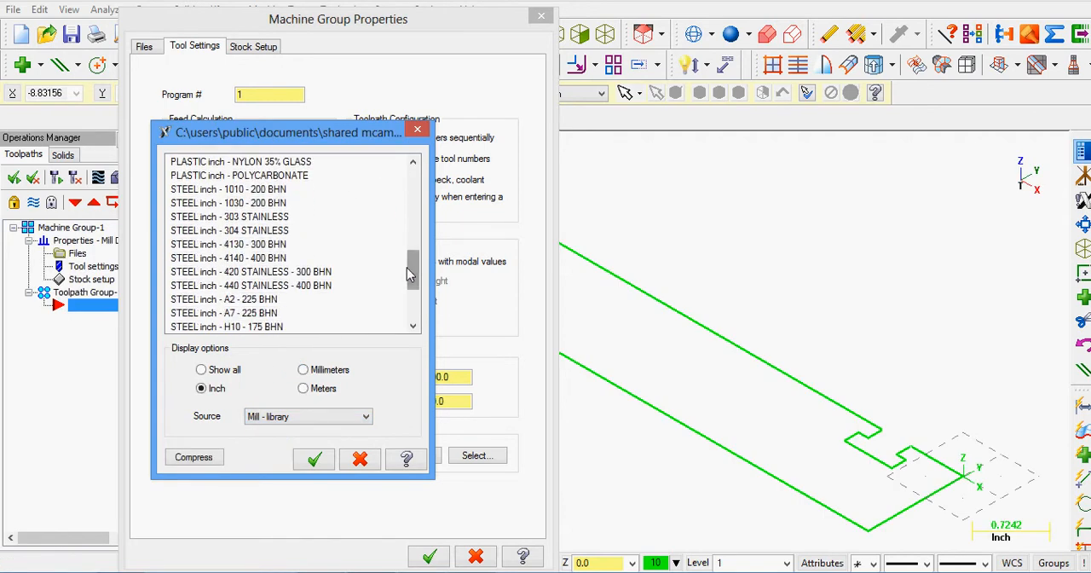
click(228, 193)
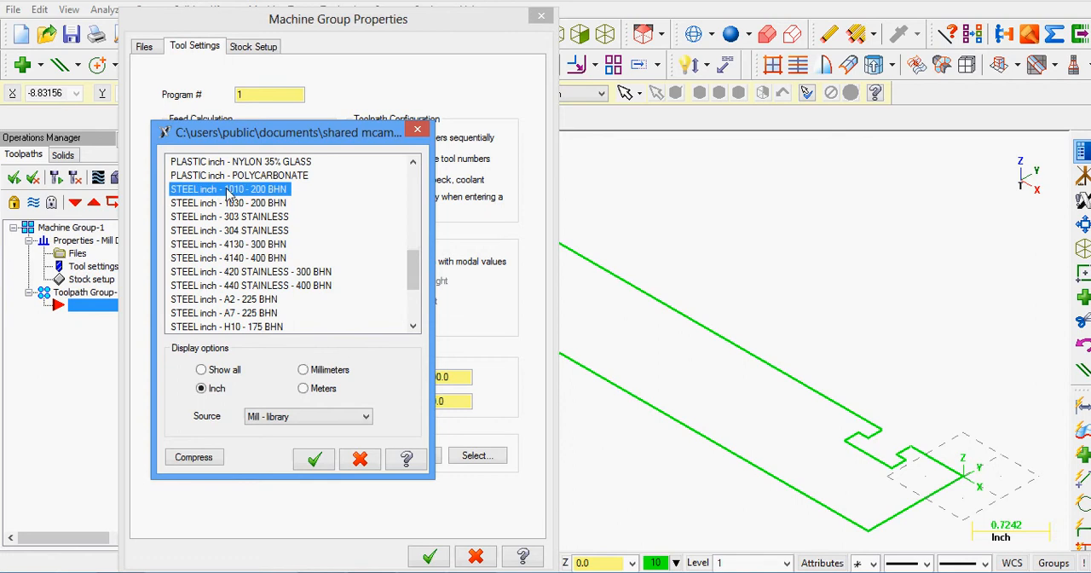
click(315, 459)
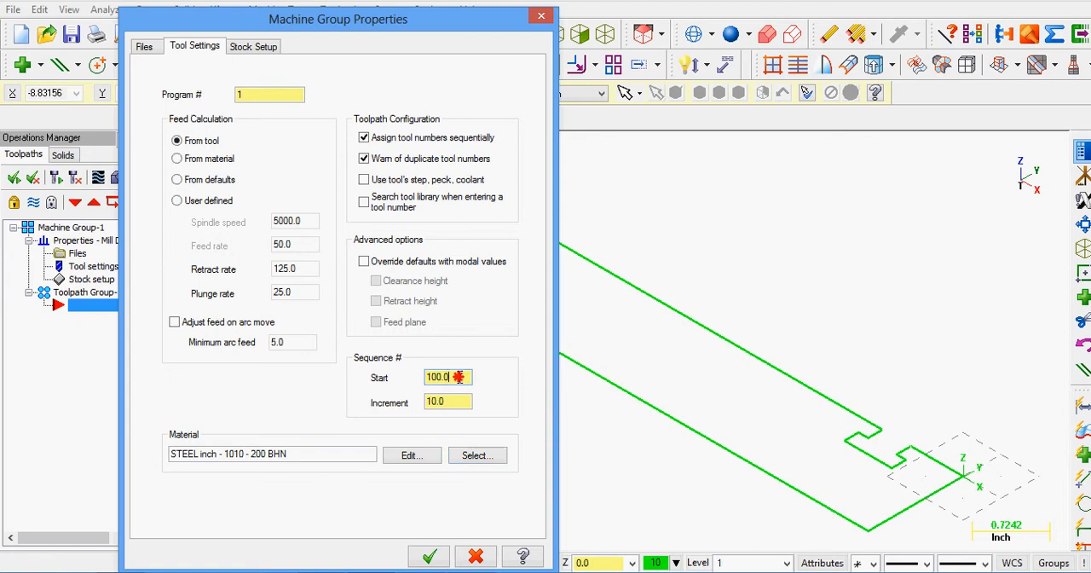
Step: Review the sequence number start and increment and the stock setup, closing Machine Group Properties without applying changes
drag(459, 377, 422, 378)
drag(451, 402, 427, 402)
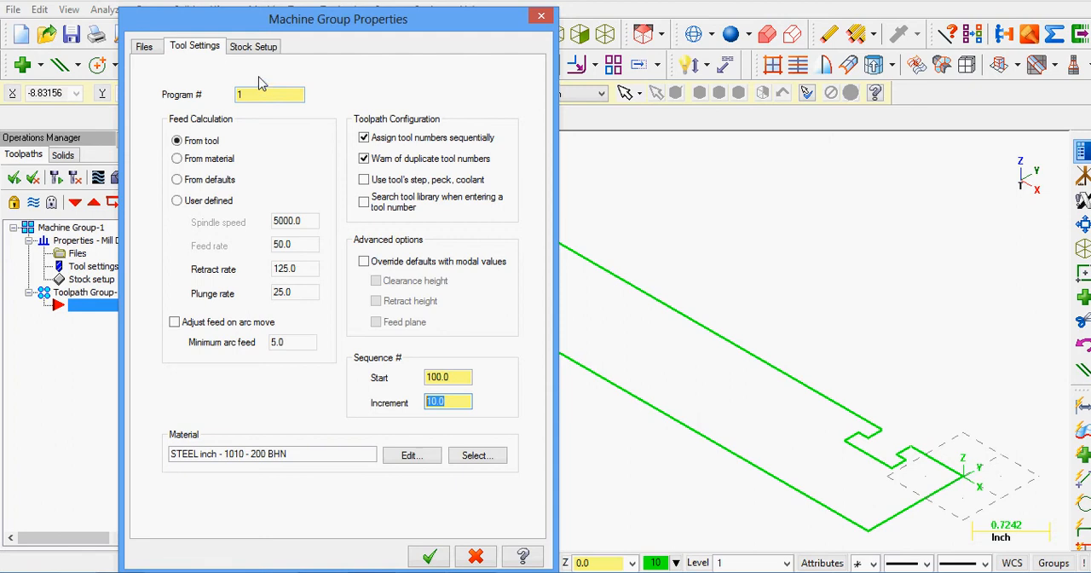
click(254, 47)
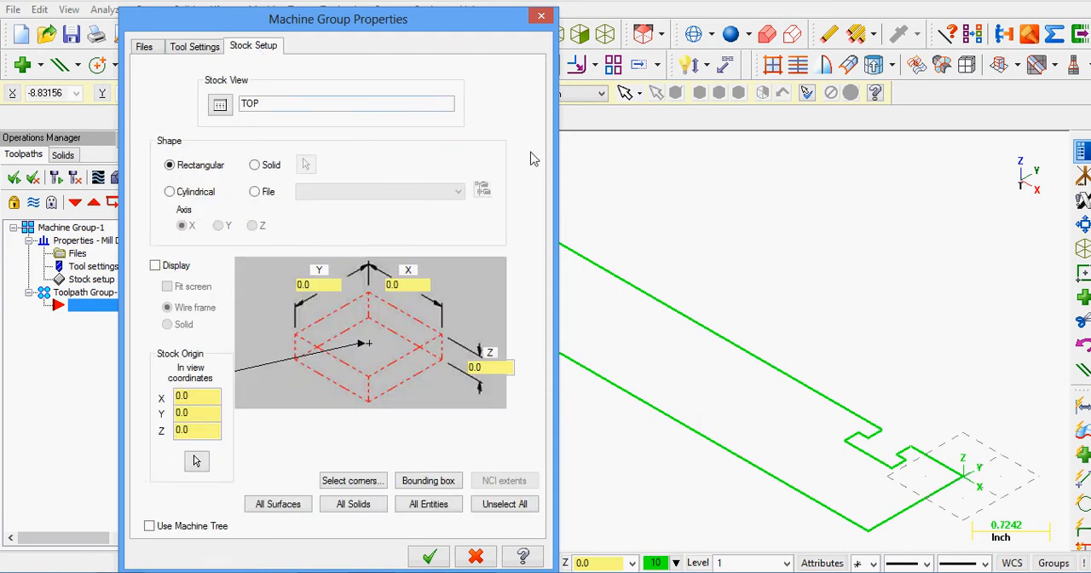
click(540, 18)
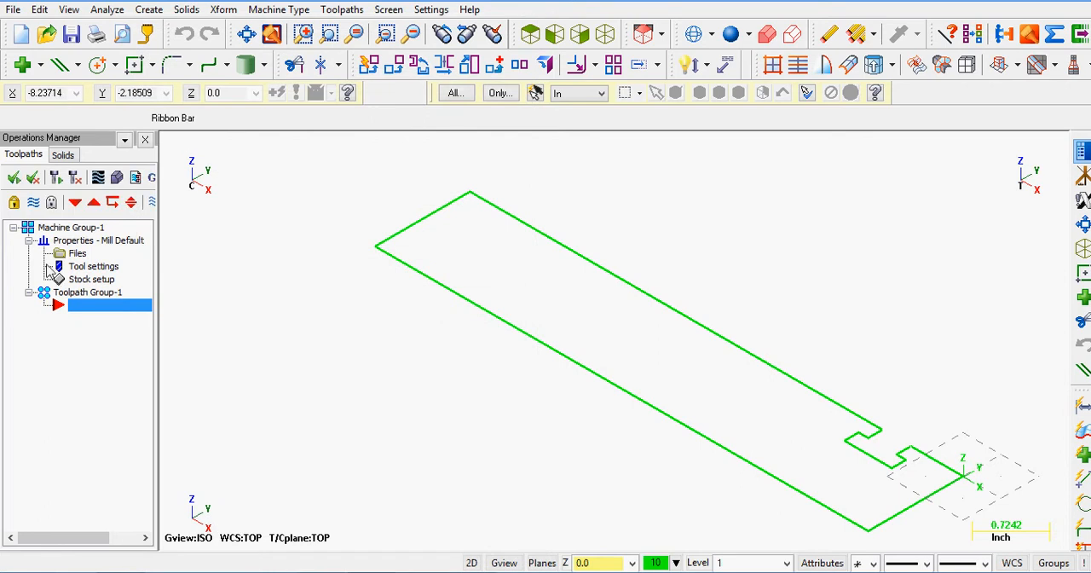
Step: Collapse the machine group's properties and hide the Operations Manager
click(29, 241)
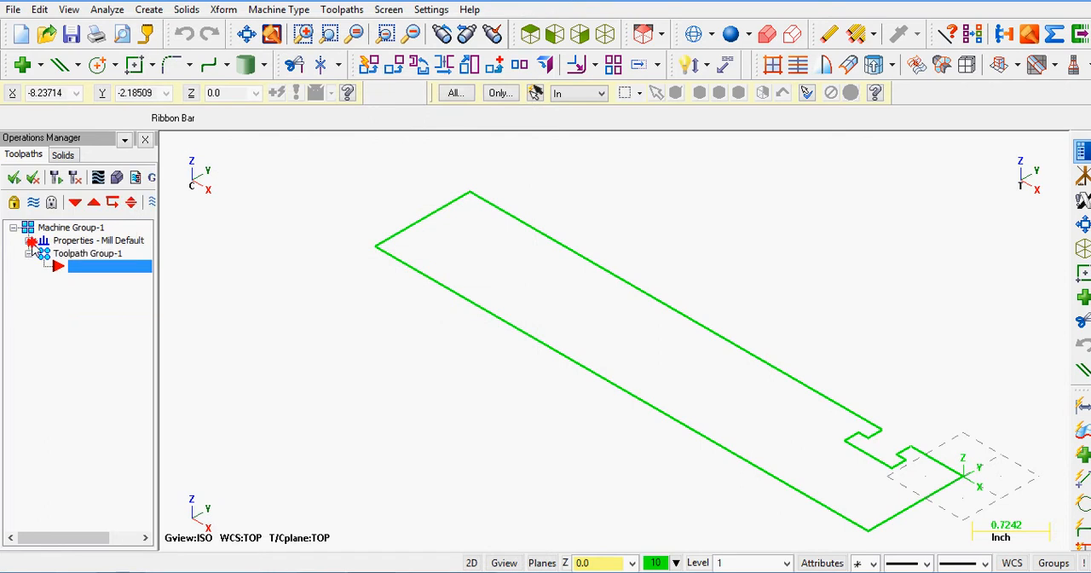
click(146, 141)
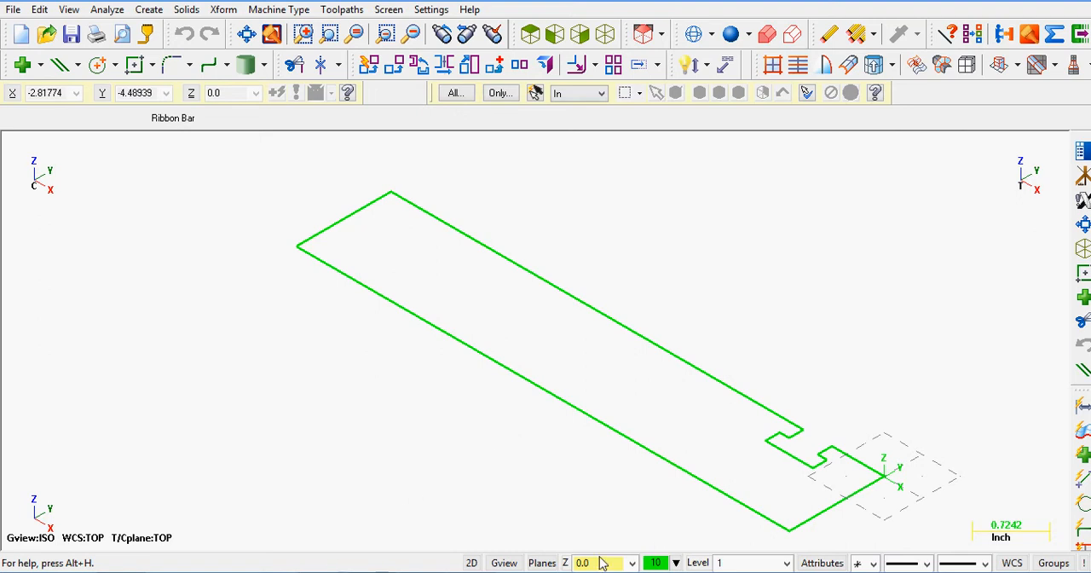
Step: Try the 2D/3D construction mode toggle and several drawing colors, keeping green color 10
click(470, 563)
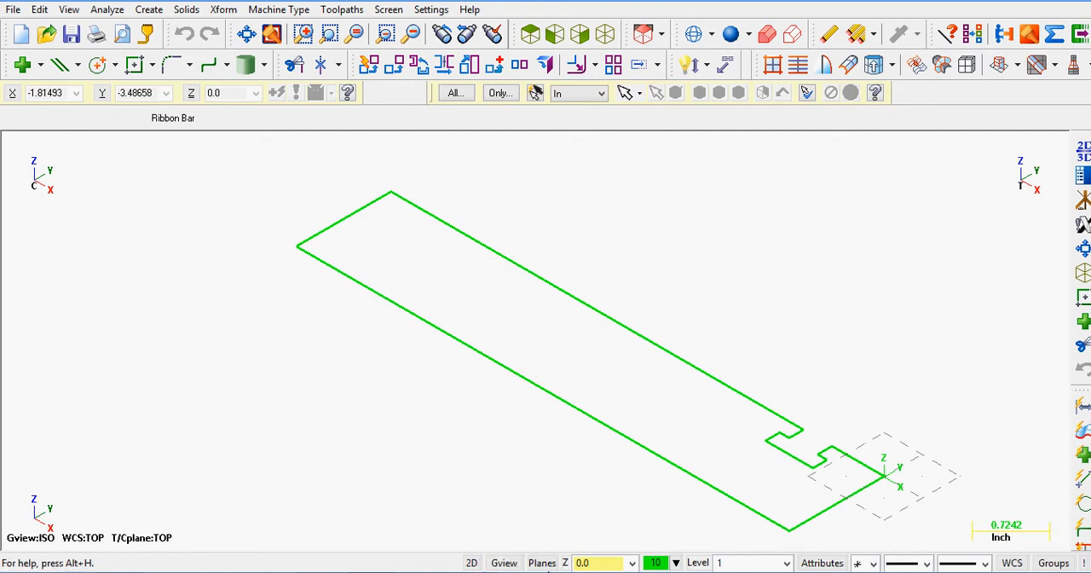
click(605, 566)
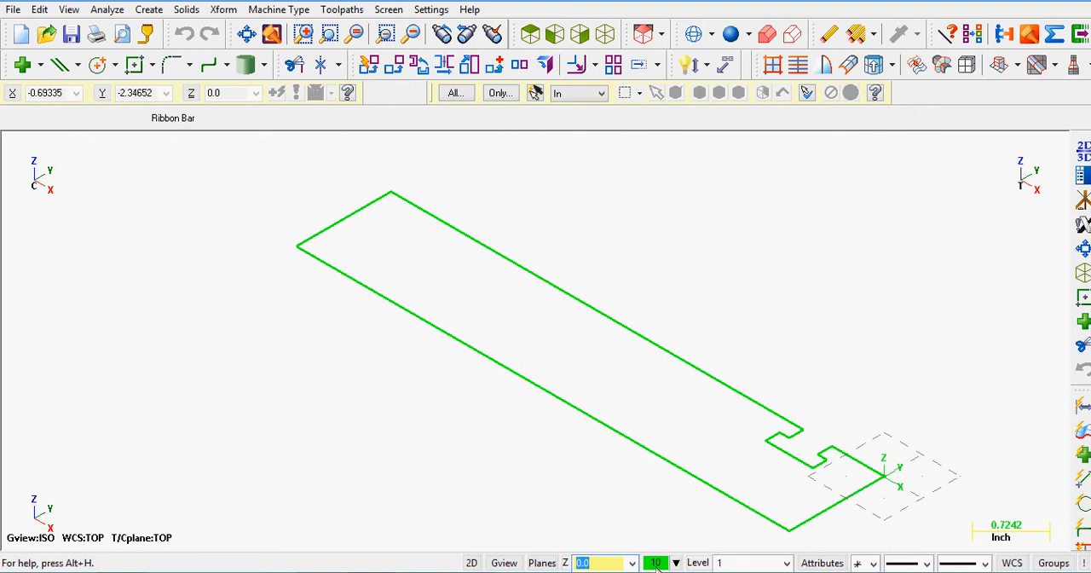
click(657, 566)
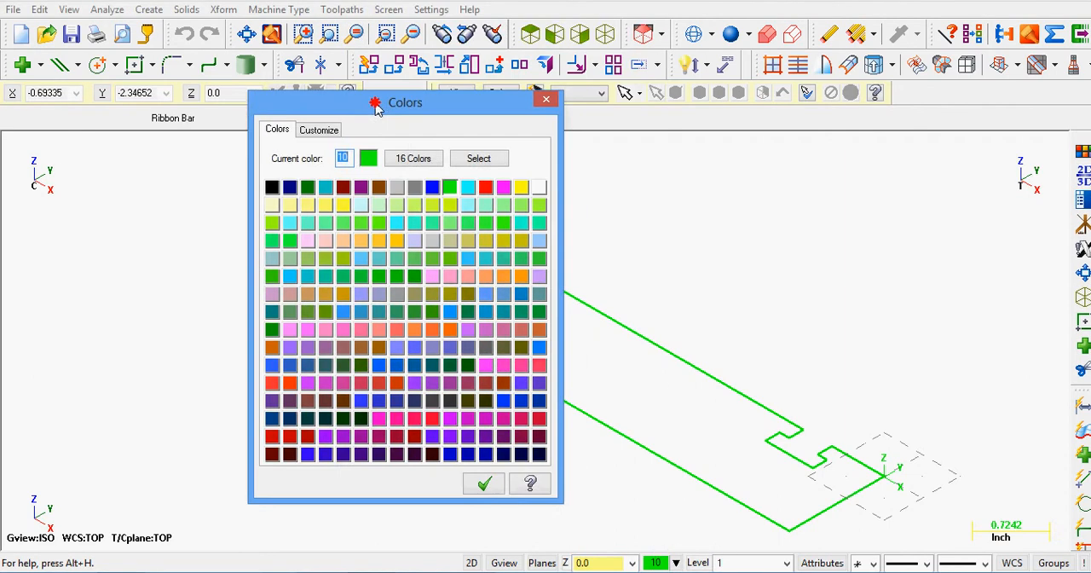
click(408, 177)
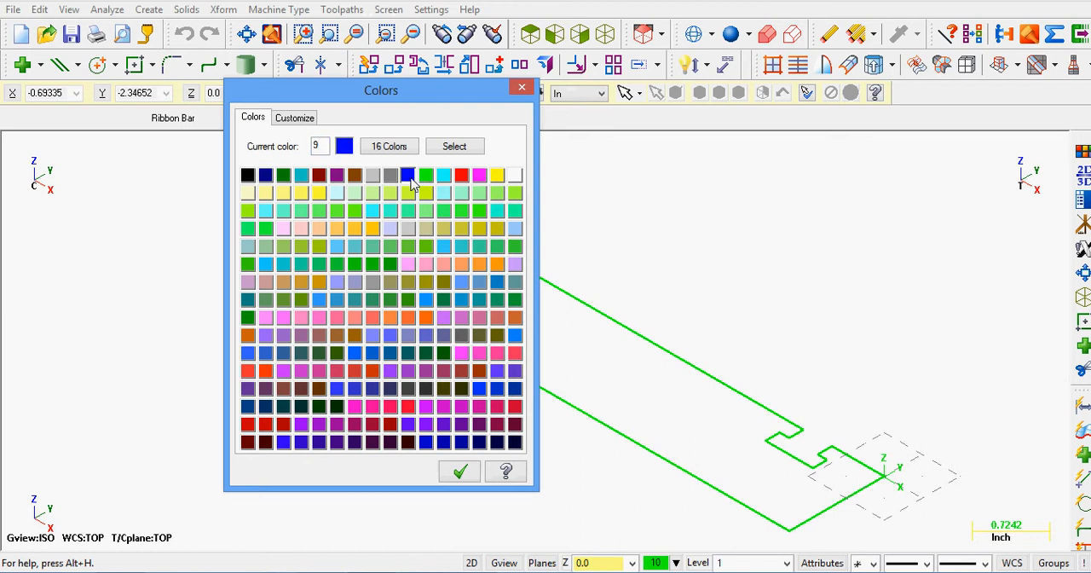
click(373, 176)
click(302, 176)
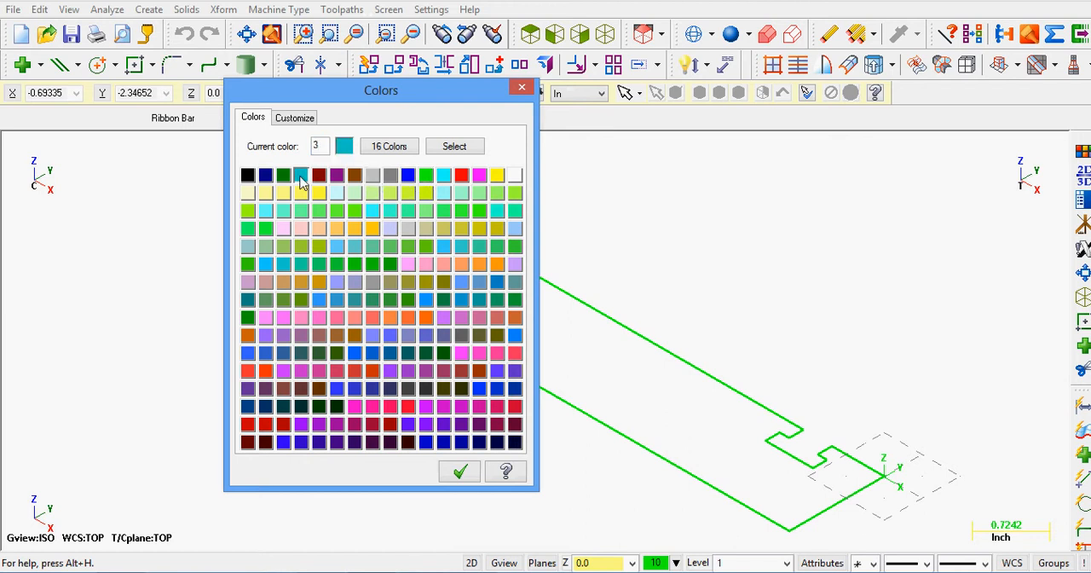
click(284, 177)
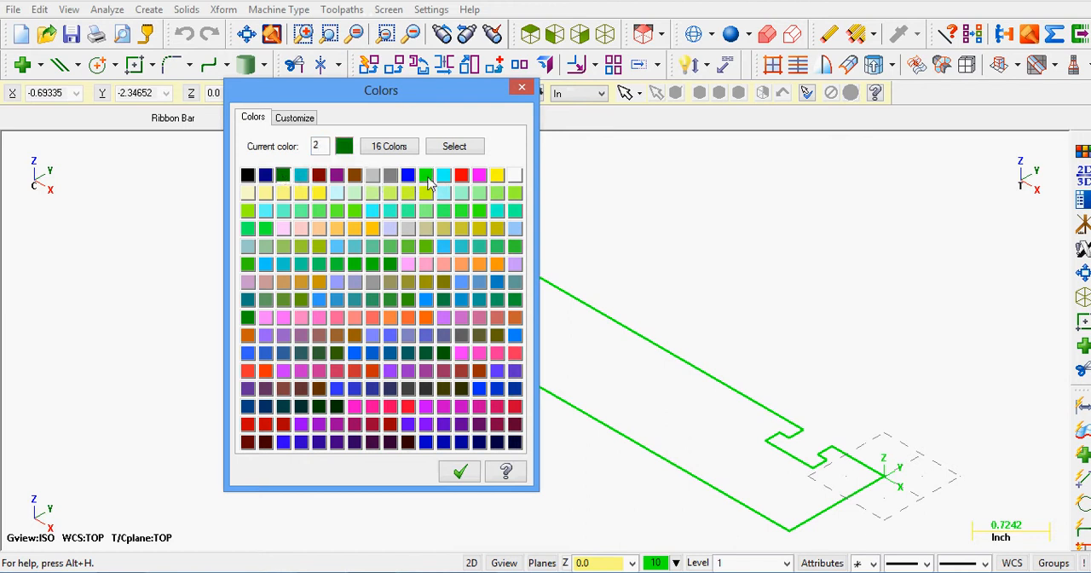
click(425, 175)
click(461, 475)
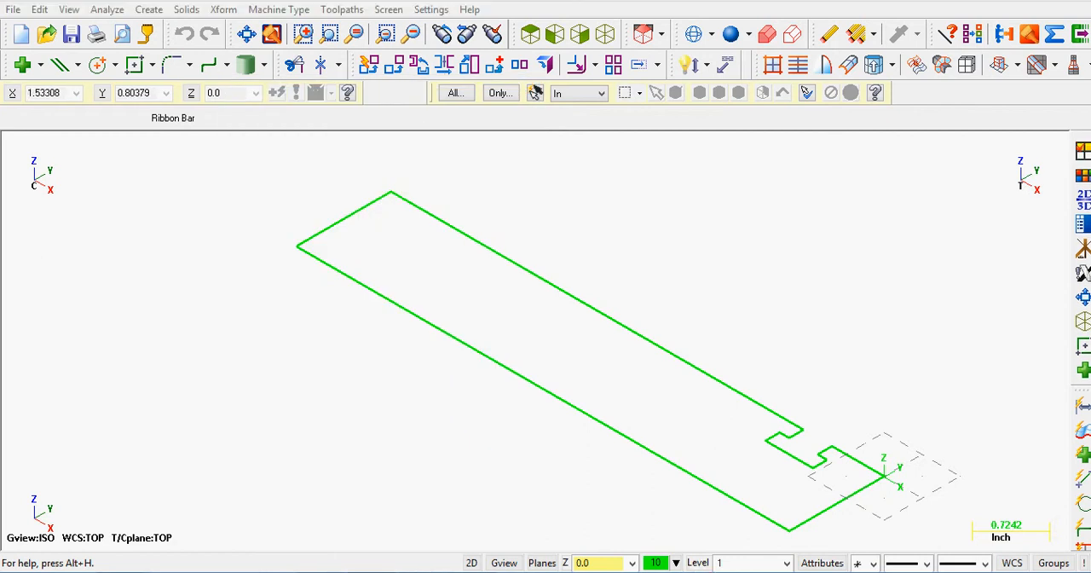
Step: Create level 2 as the main level and name it NewLevel
click(698, 562)
drag(685, 0, 282, 60)
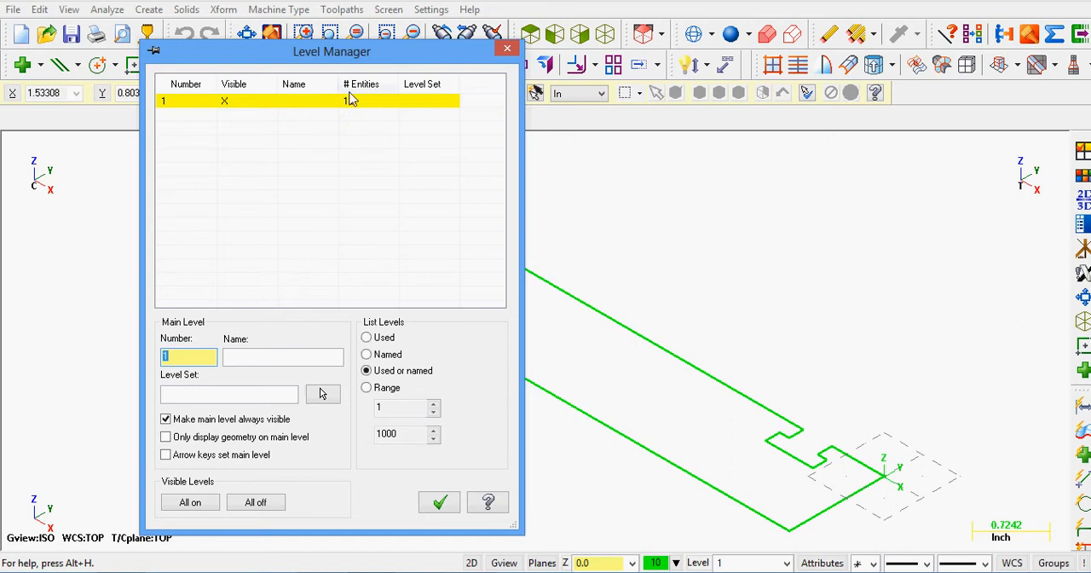
click(631, 343)
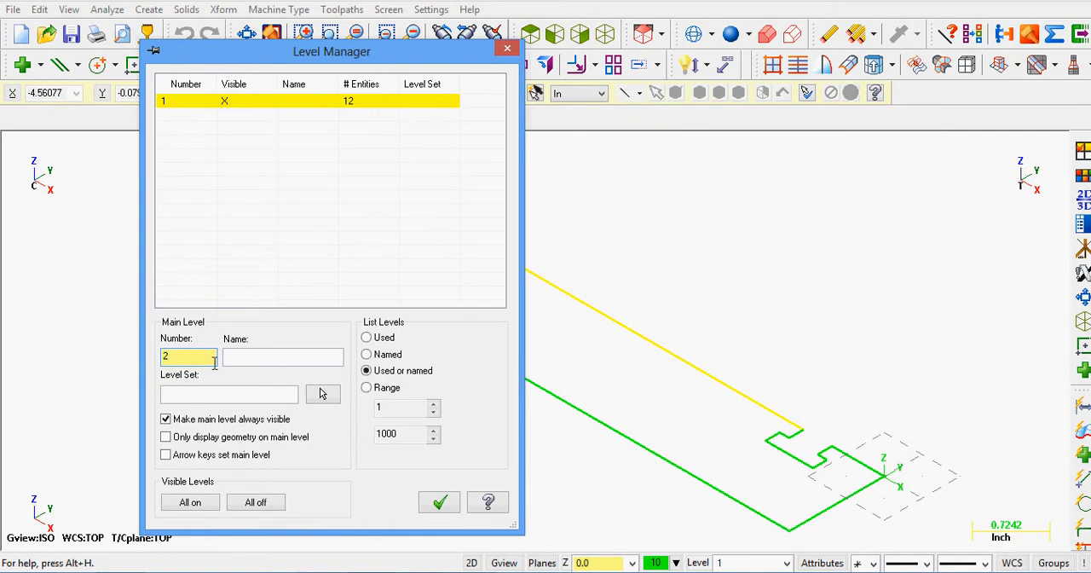
click(249, 357)
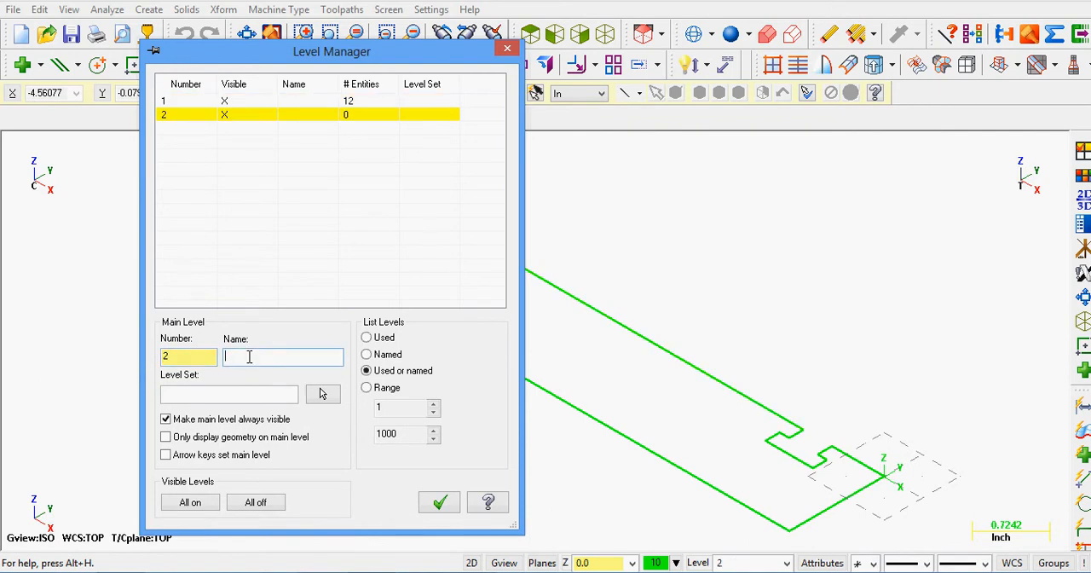
text(NewLevel)
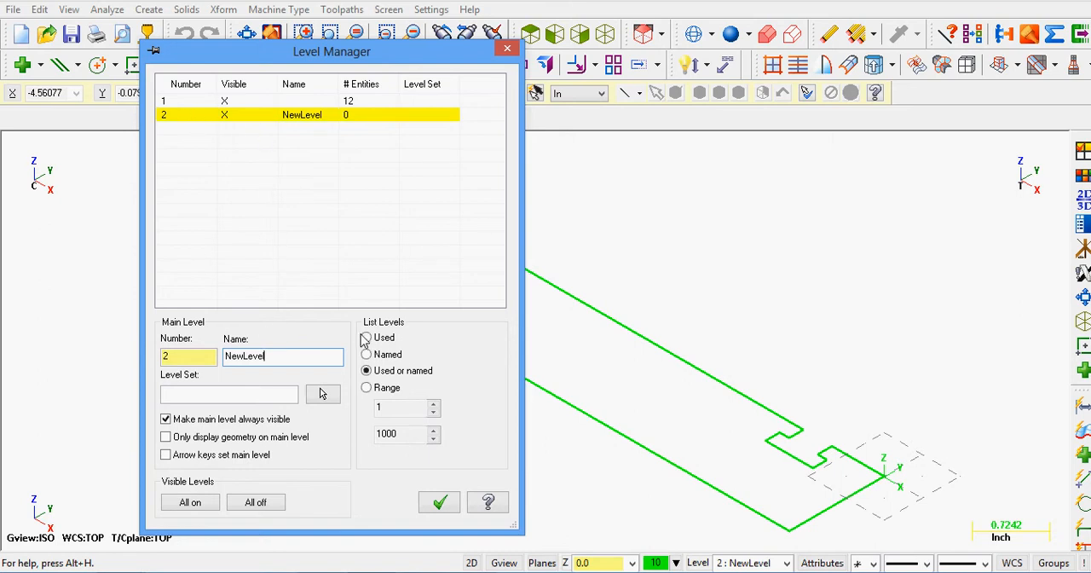
click(439, 505)
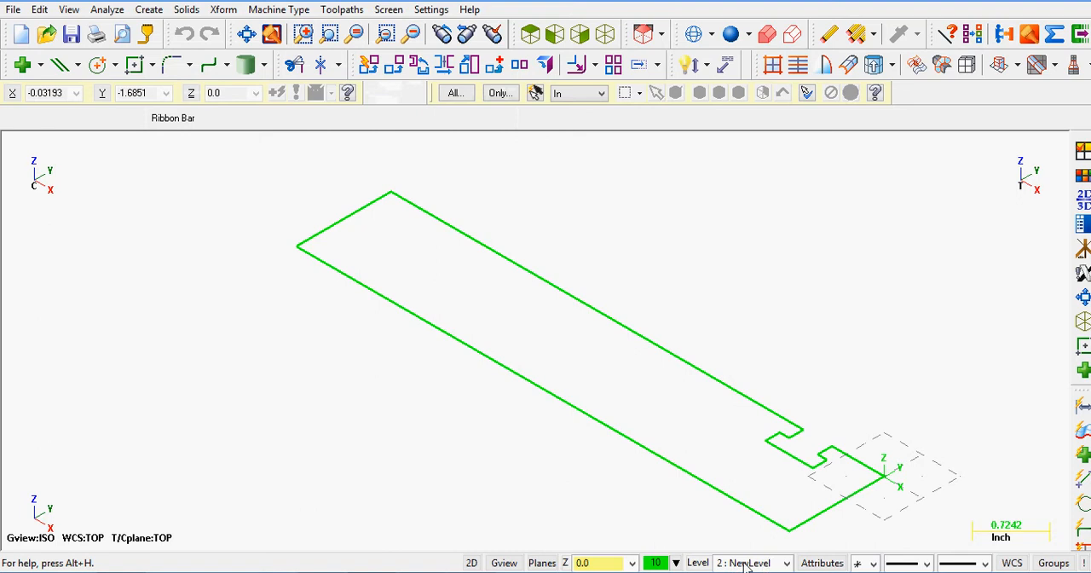
Step: Turn off the visibility of level 1 in the Level Manager
click(697, 563)
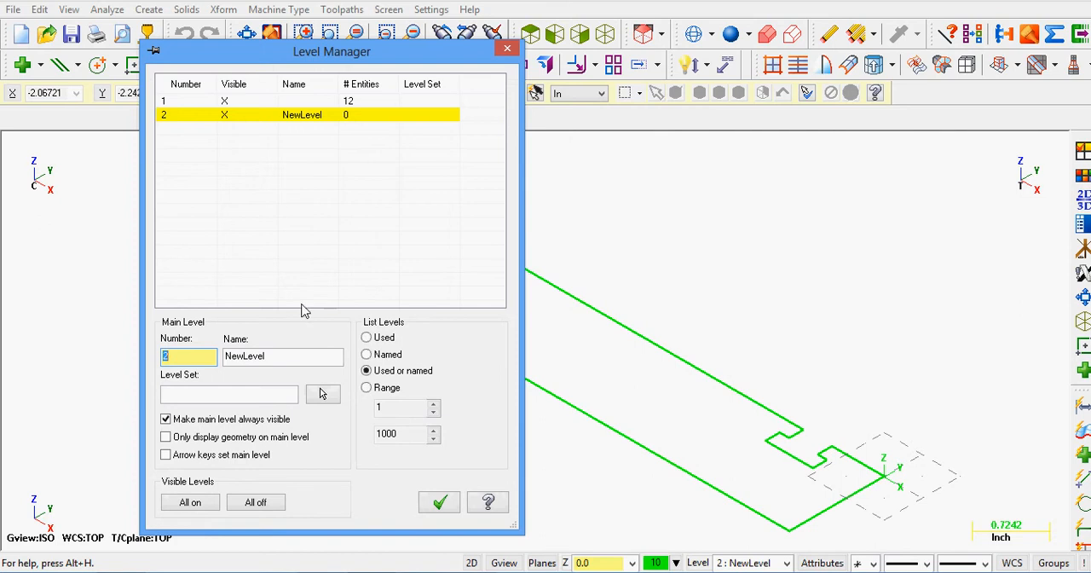
click(226, 102)
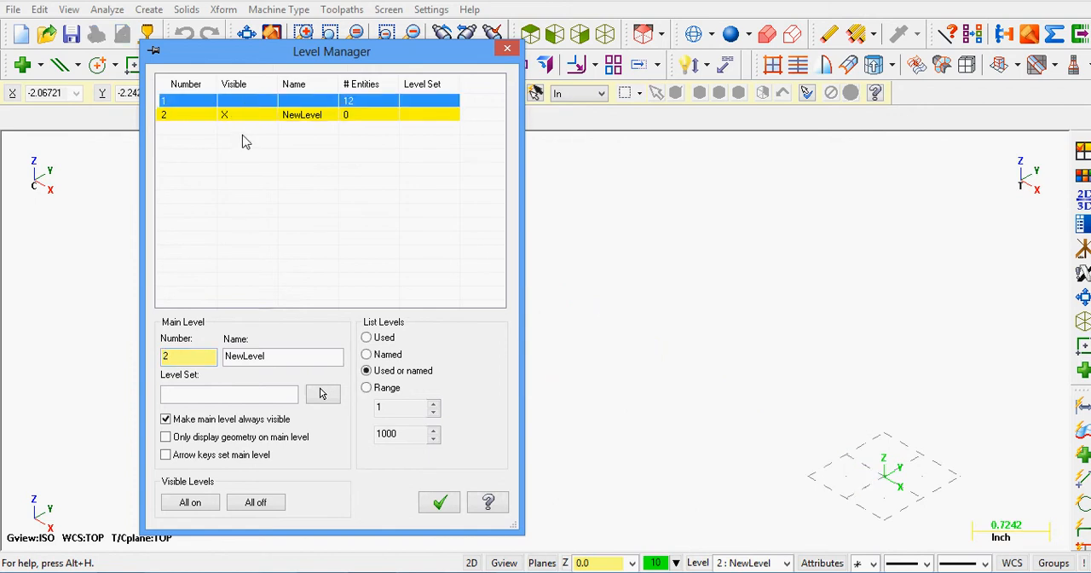
click(253, 162)
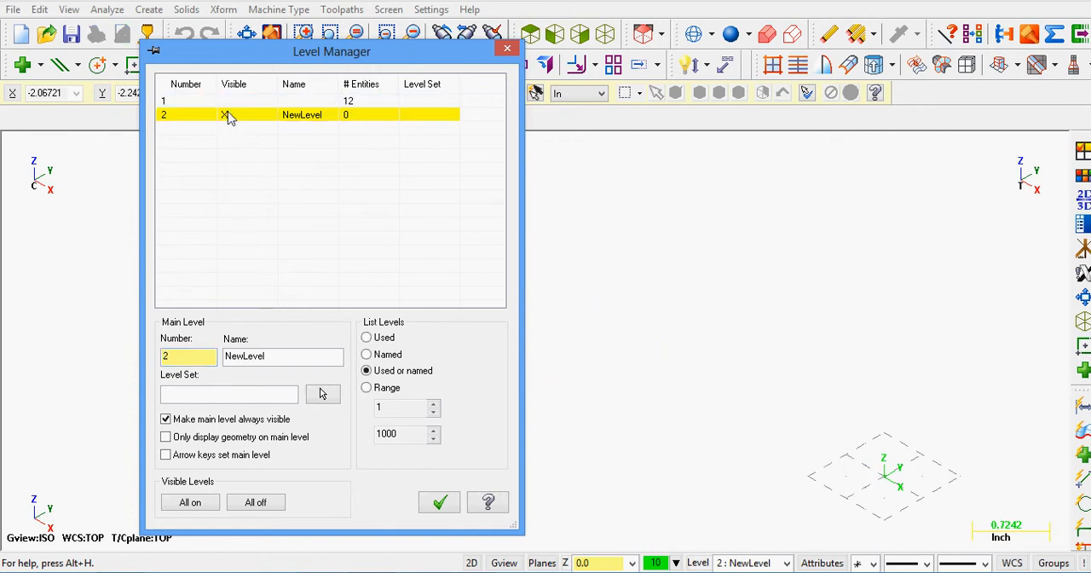
click(229, 121)
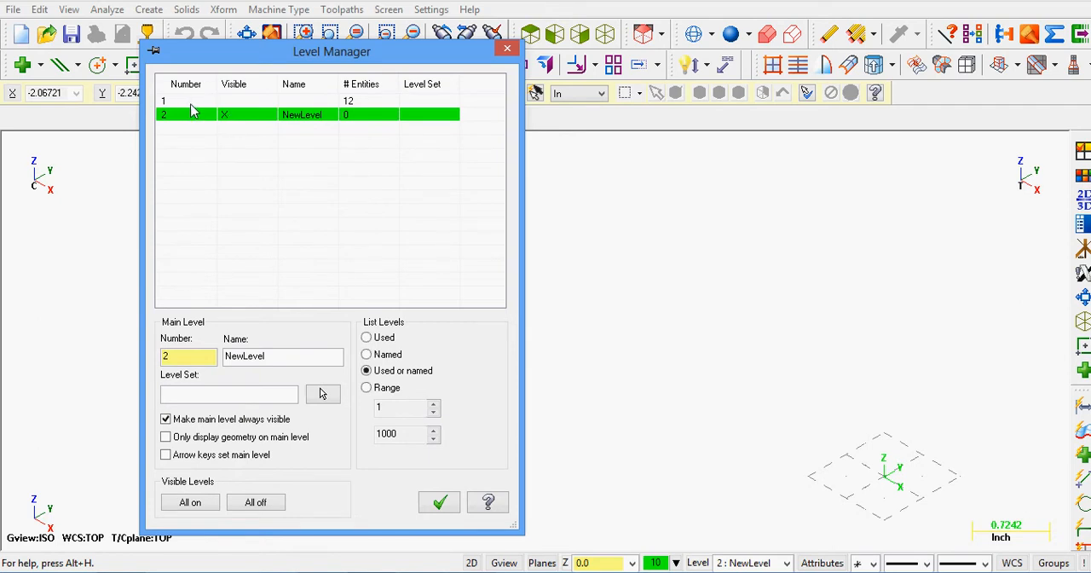
Step: Make level 1 the main level again and turn off the visibility of NewLevel
click(188, 103)
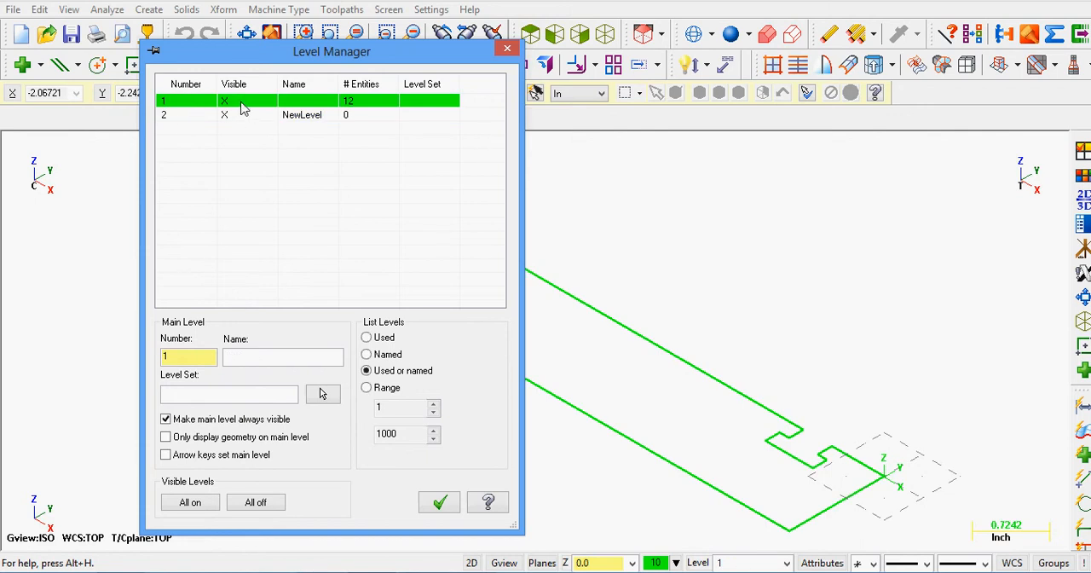
click(226, 117)
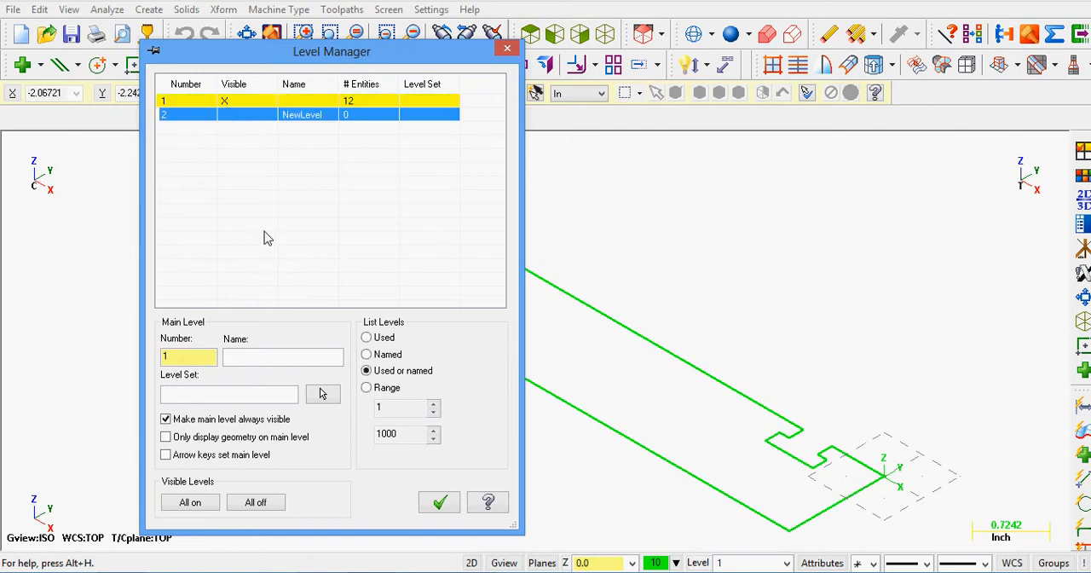
click(432, 506)
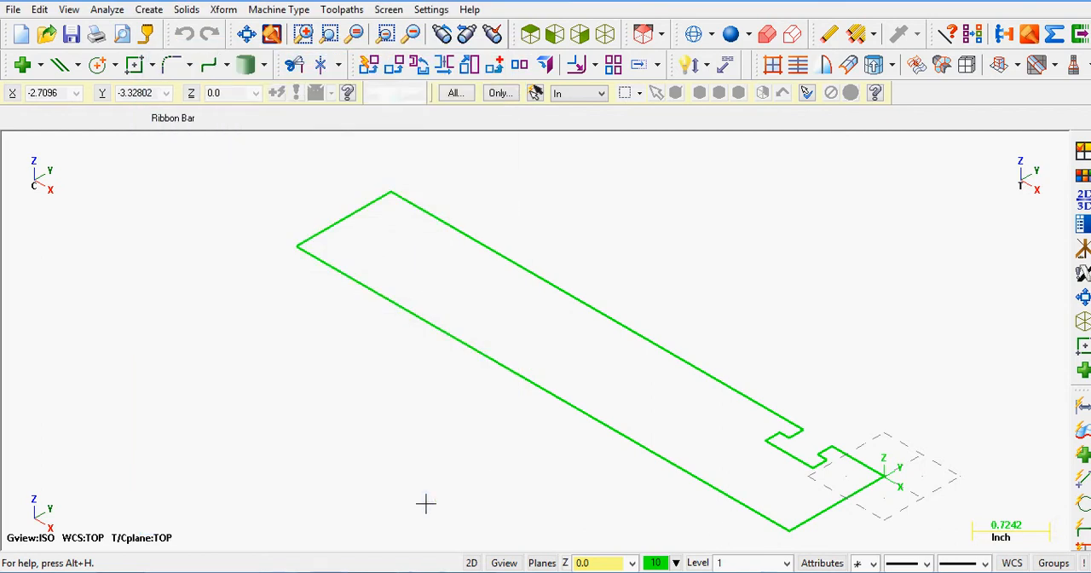
Step: Review the color, line style, point style, level and line width settings in Attributes, plus the line width choices
click(822, 563)
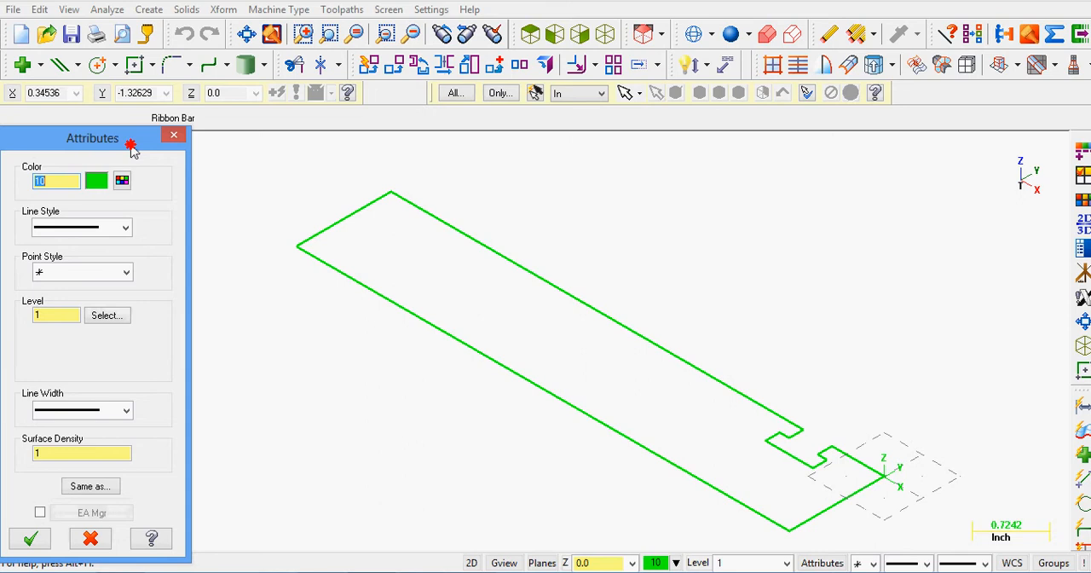
drag(132, 145, 419, 55)
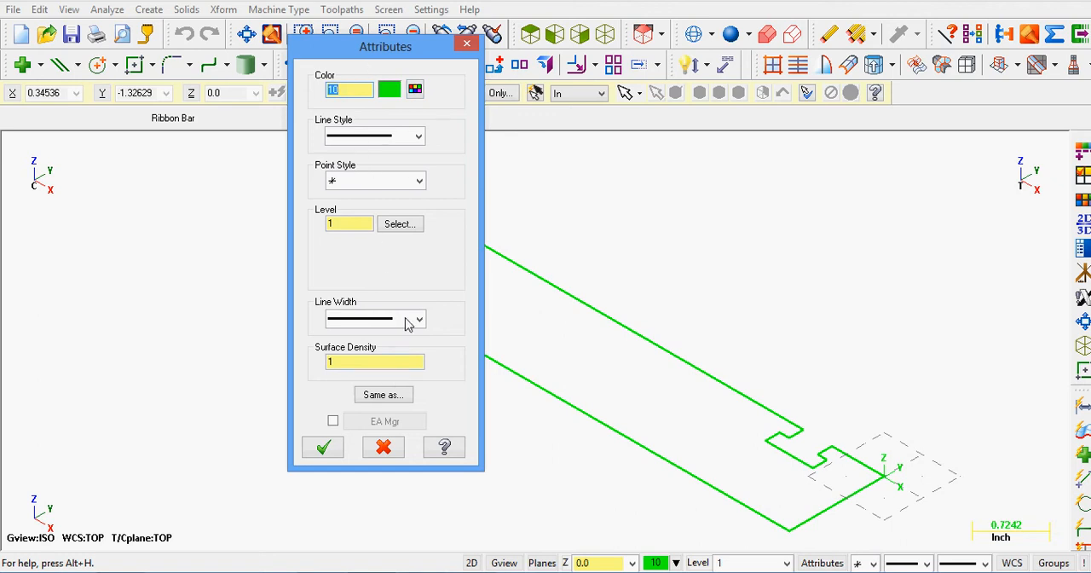
click(323, 452)
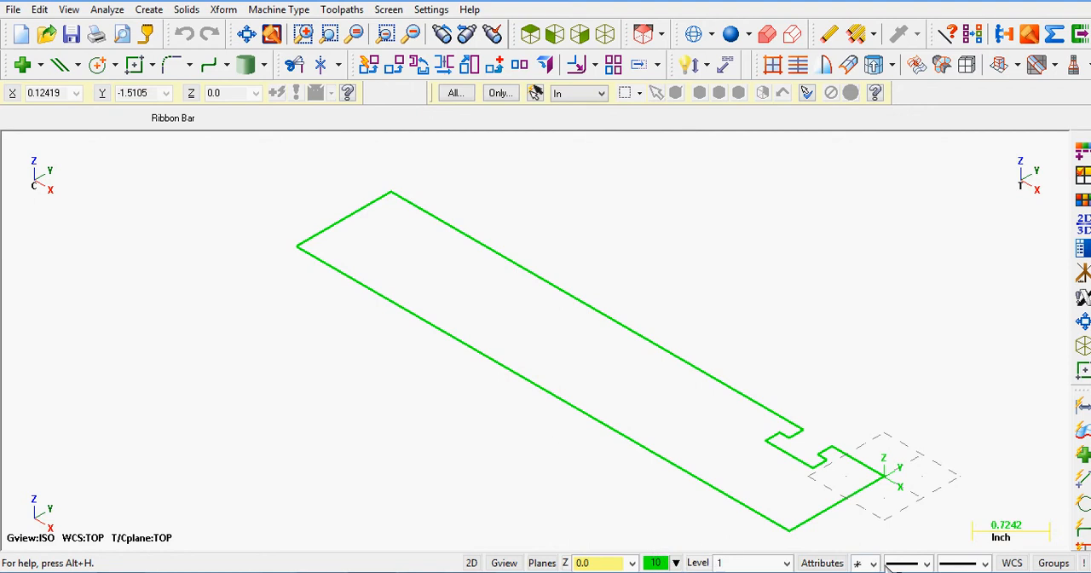
click(984, 563)
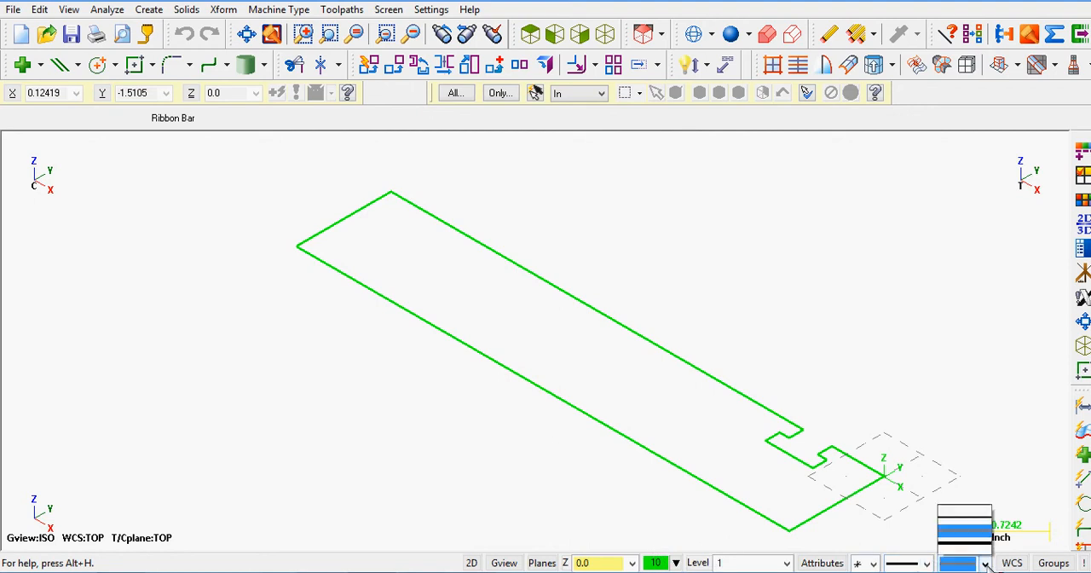
click(984, 563)
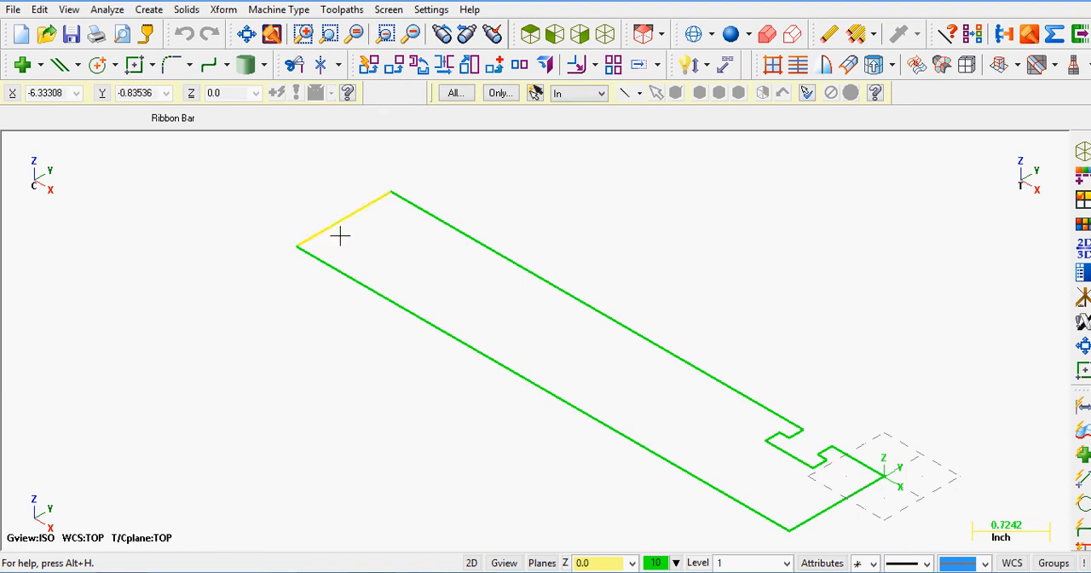
Step: Set the planes to Right (WCS) and draw a vertical endpoint line about 1.47 inches long up from the origin corner
click(663, 42)
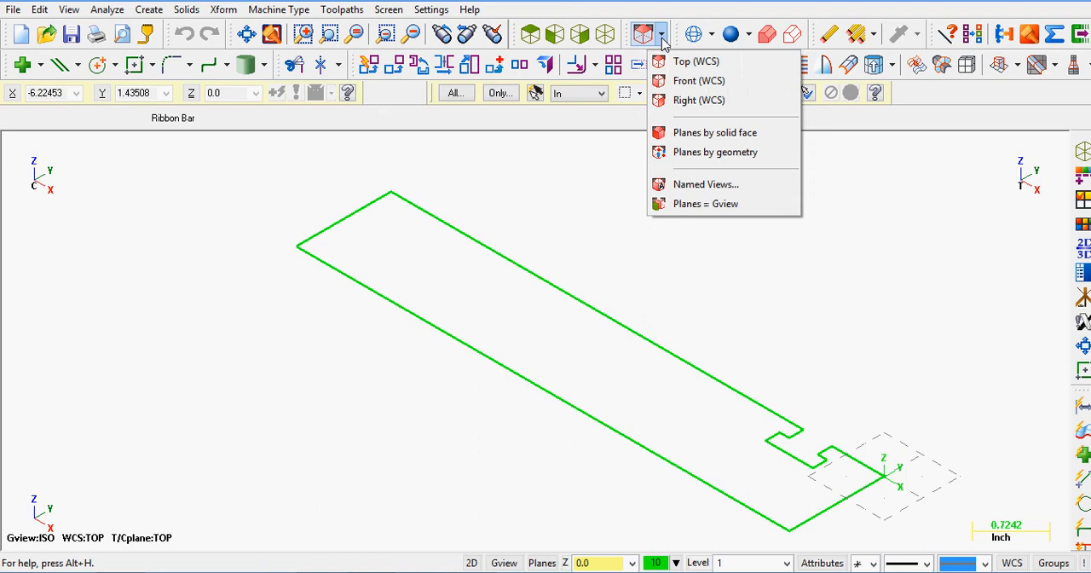
click(682, 103)
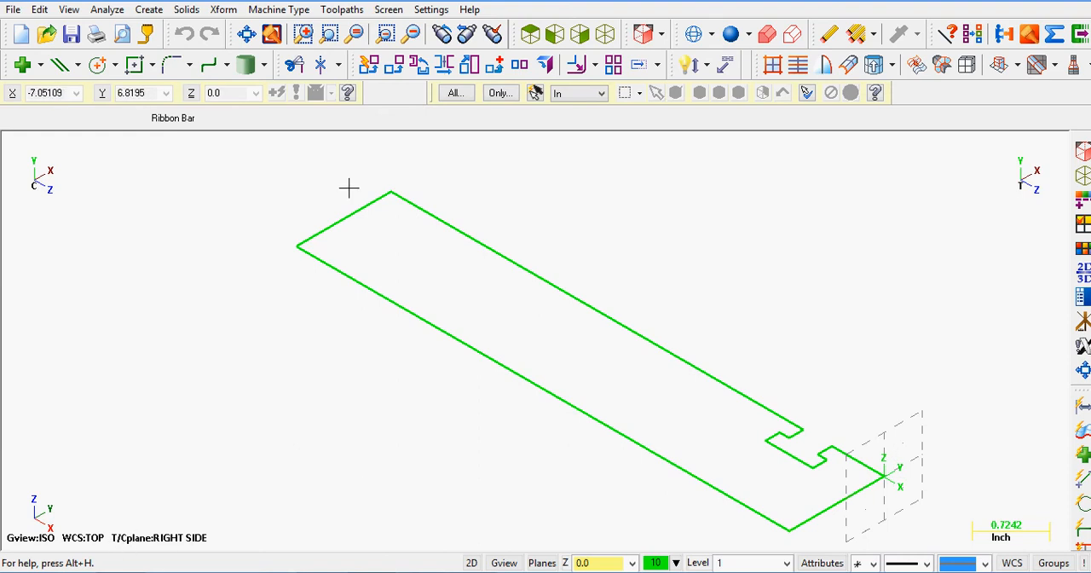
click(77, 64)
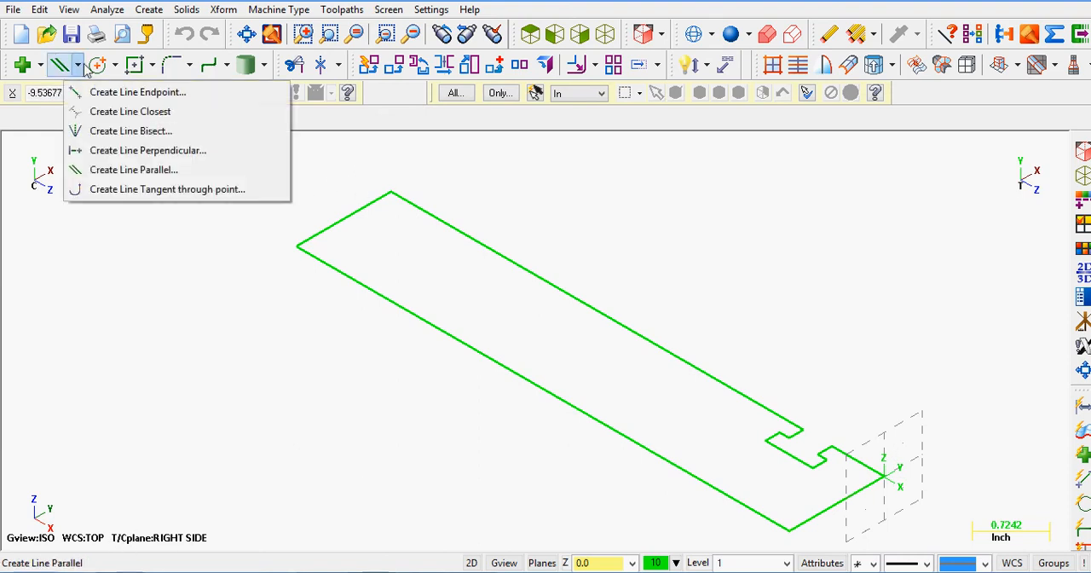
click(85, 91)
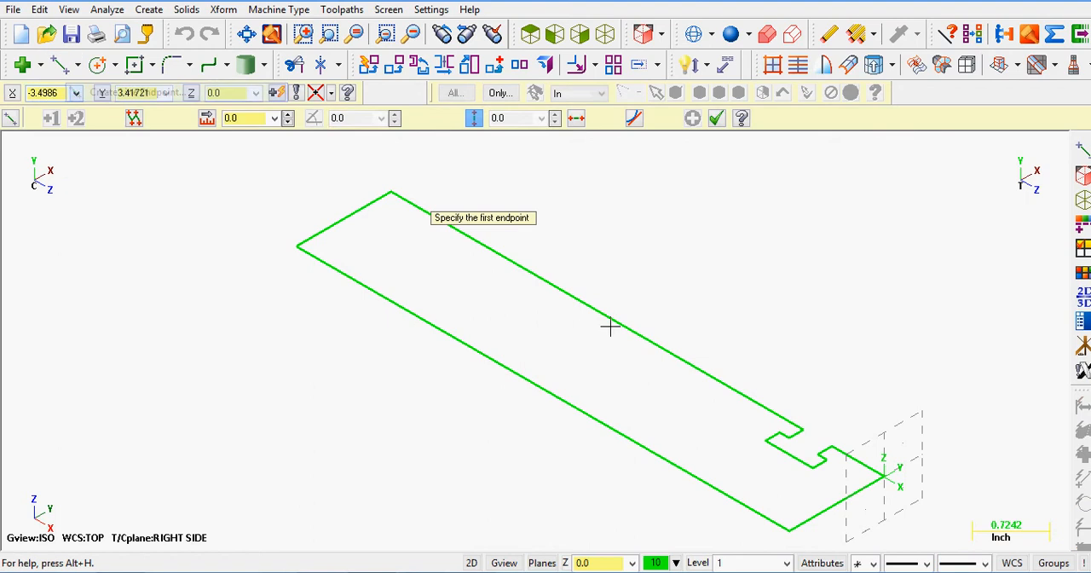
click(883, 474)
click(889, 343)
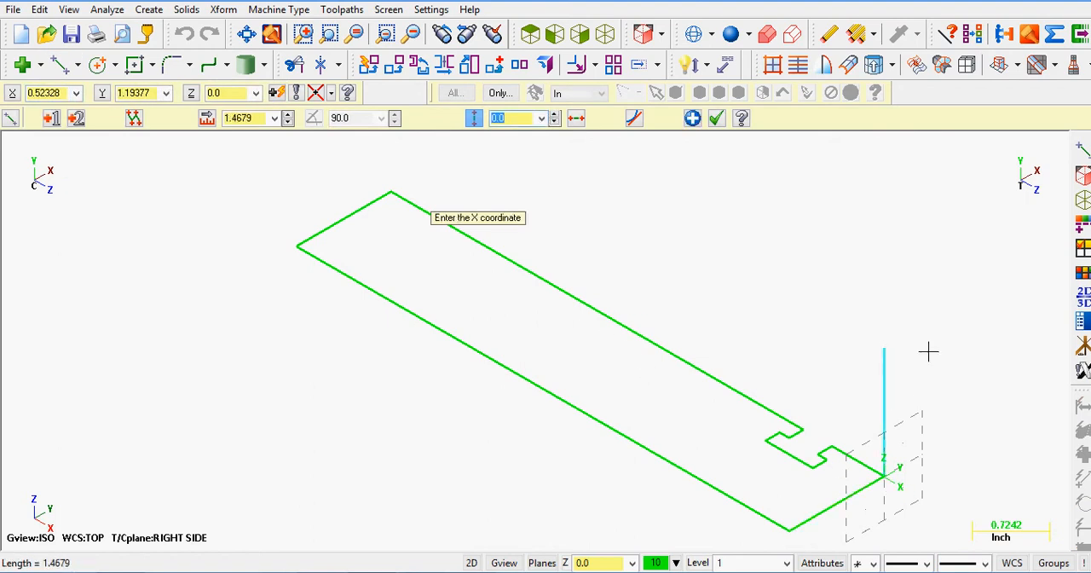
click(715, 119)
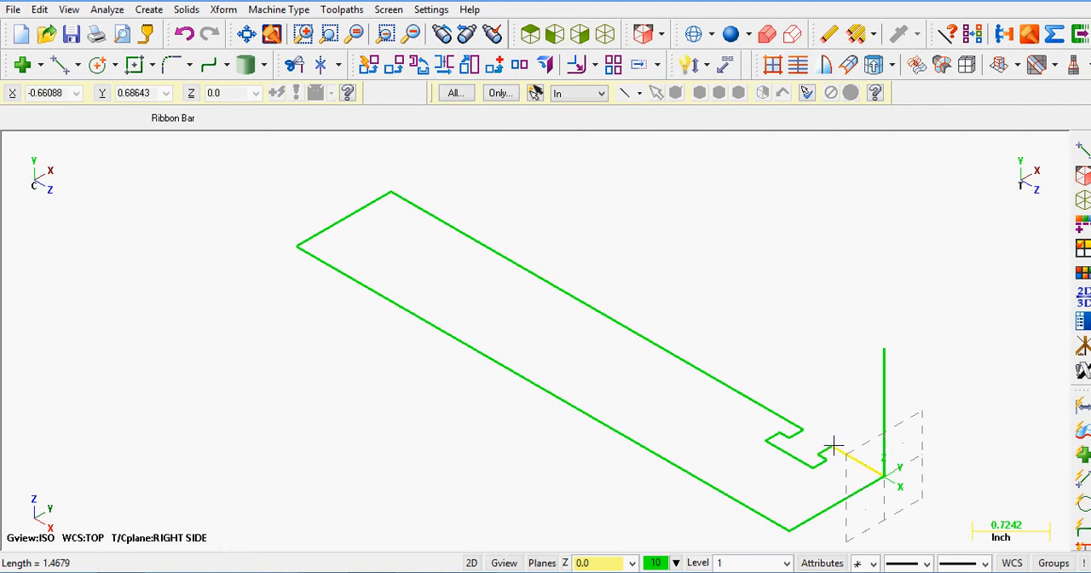
Step: Set the Z depth to -0.688 from the slot's near upper corner and draw a vertical line about 1.02 inches long there
right_click(603, 564)
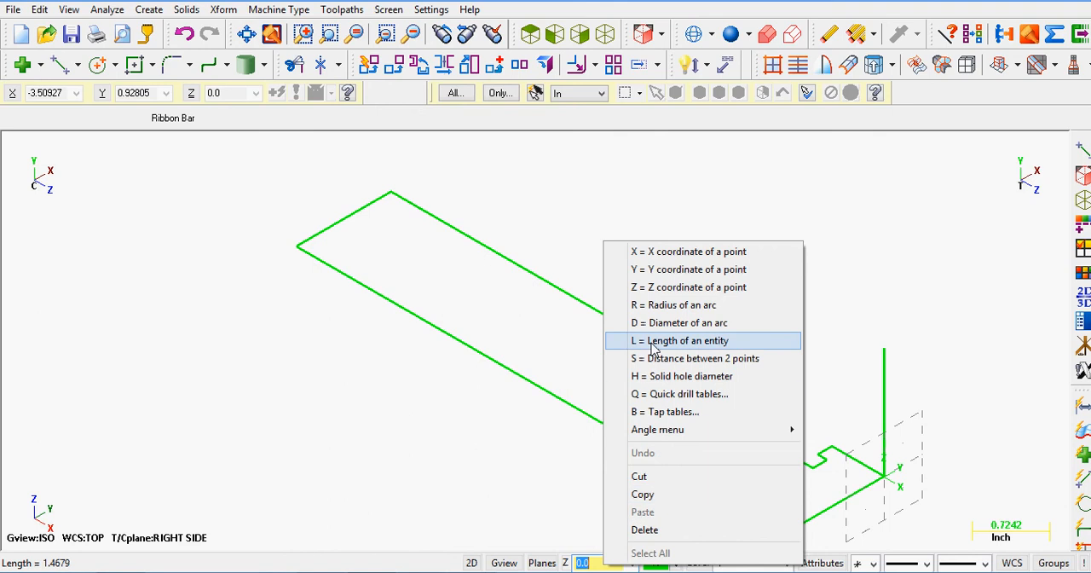
click(673, 288)
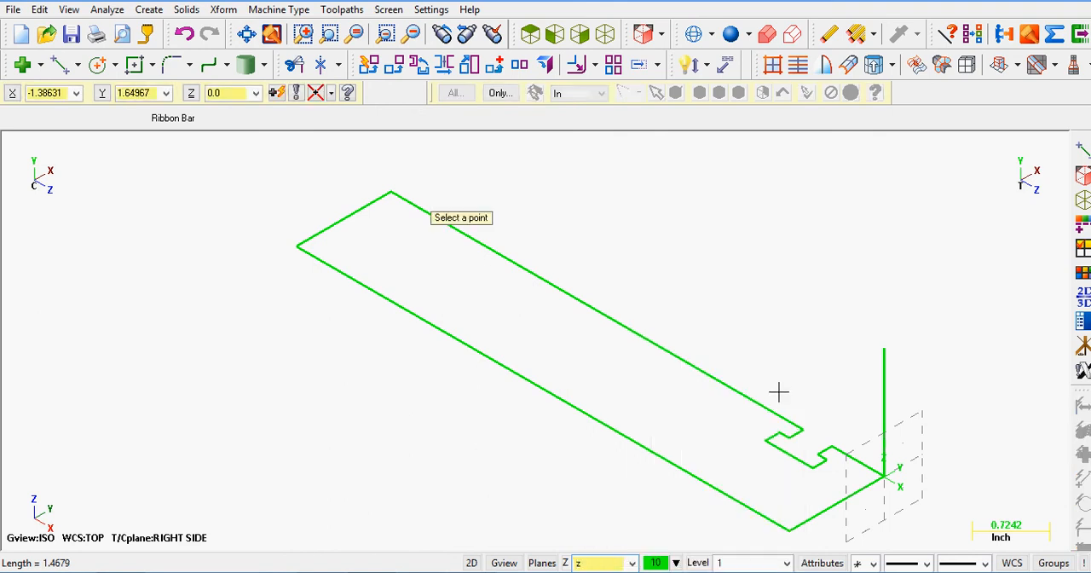
click(832, 450)
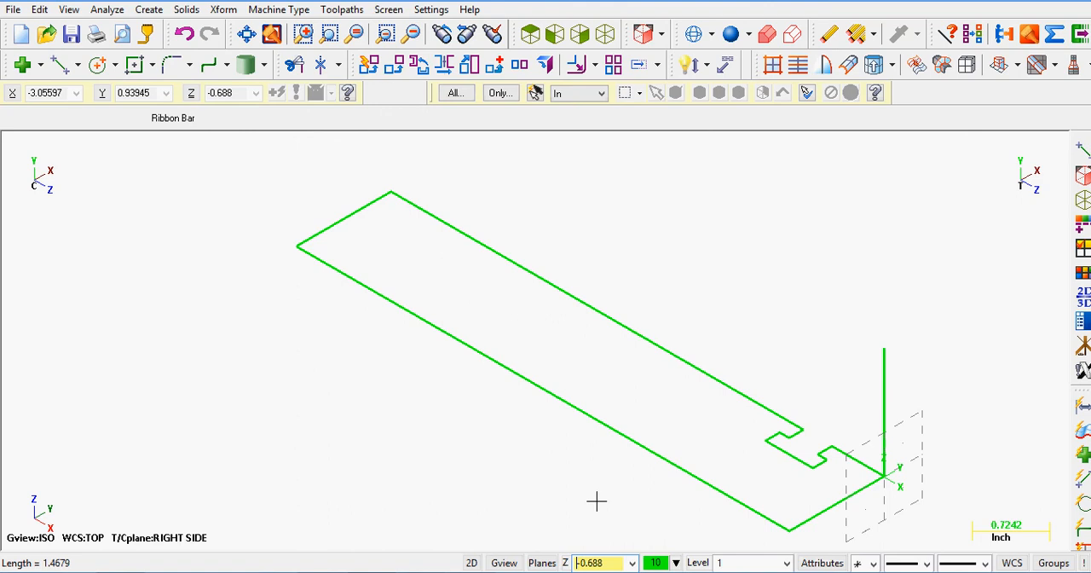
click(62, 67)
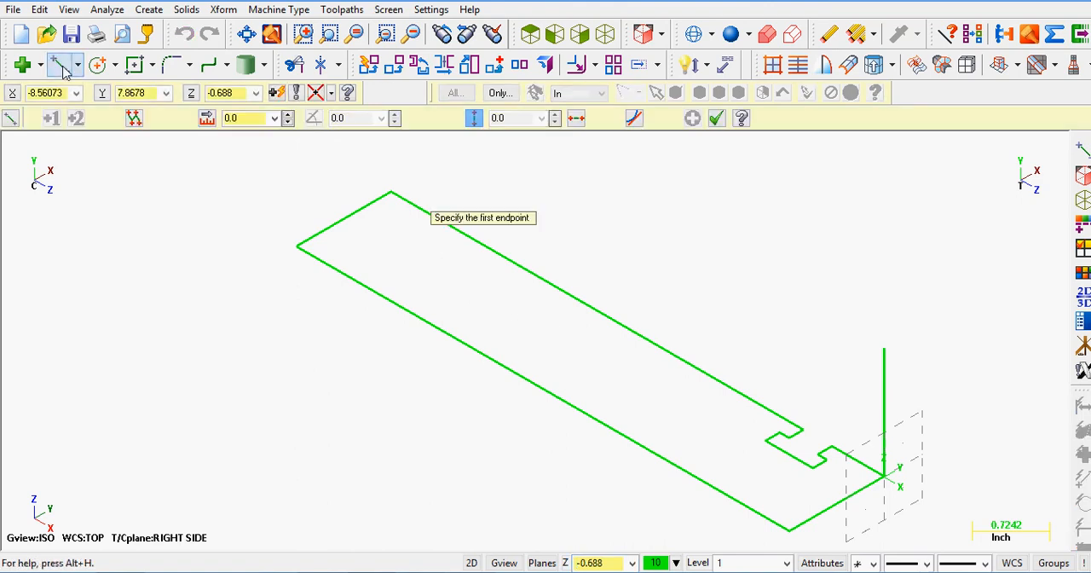
click(833, 449)
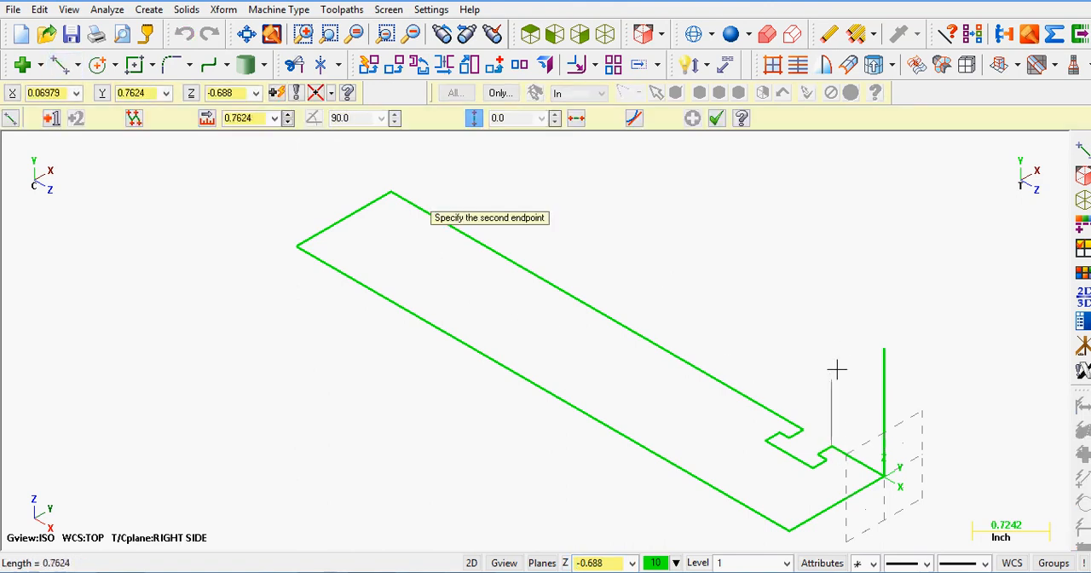
click(838, 351)
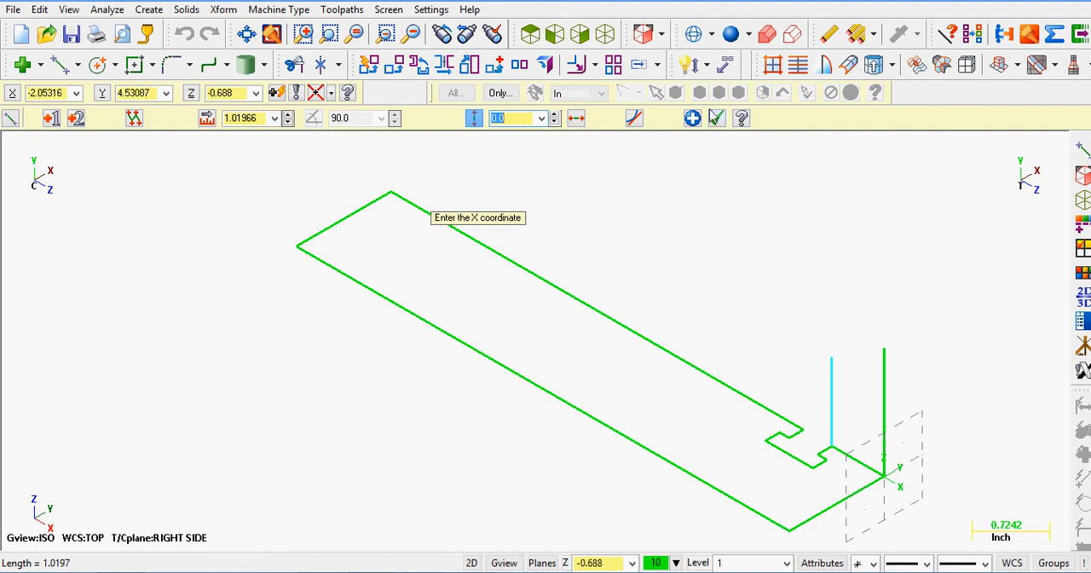
click(716, 118)
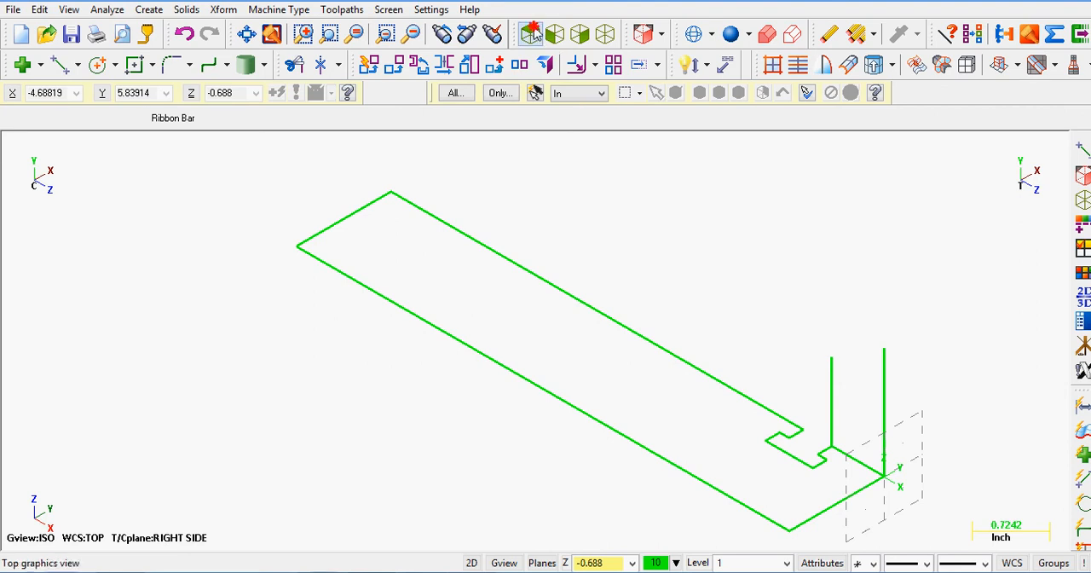
Step: Inspect the part in the top view, fit it and return to the isometric view
click(530, 35)
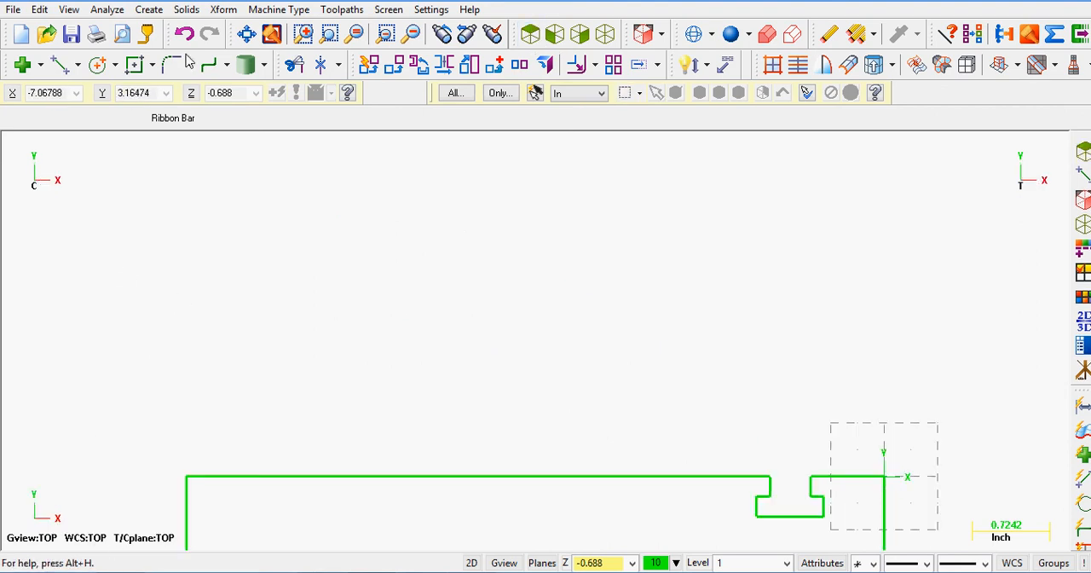
click(247, 34)
click(605, 34)
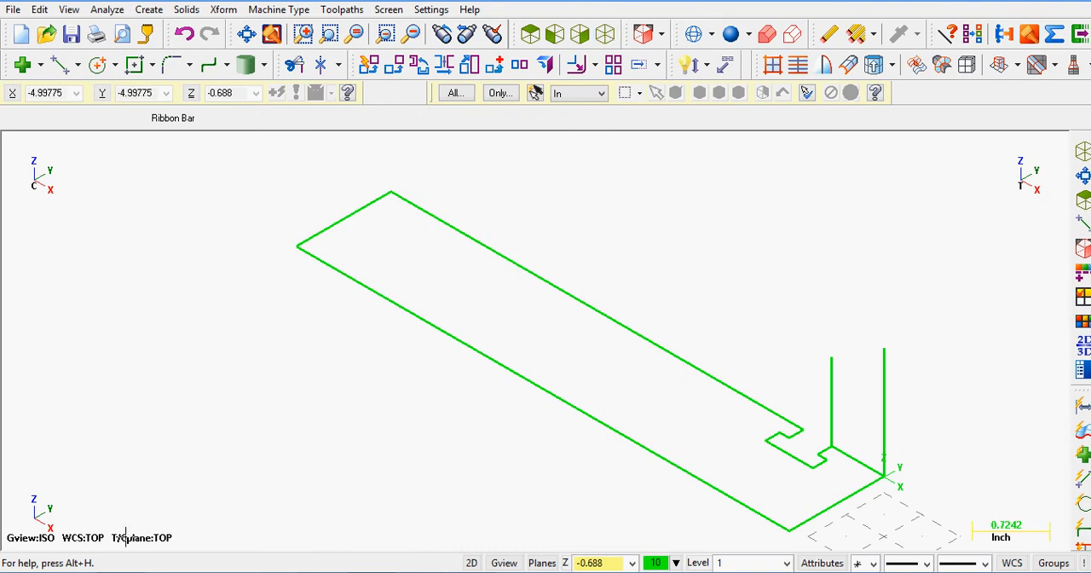
Step: Set the planes to Front (WCS) and take the Z depth of 1.25 from the part's front corner, opposite the origin corner
click(659, 38)
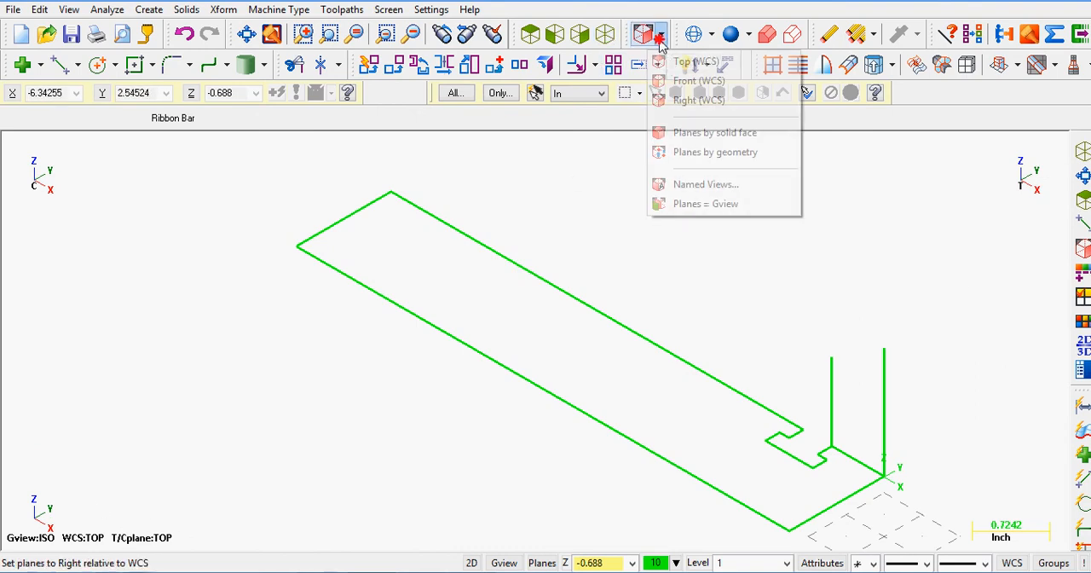
click(692, 82)
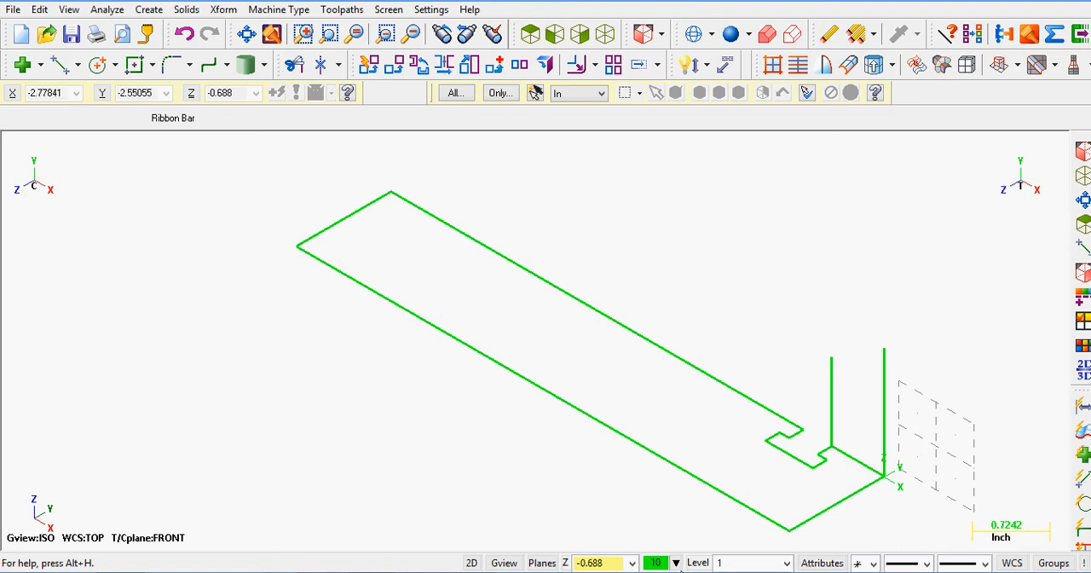
right_click(605, 563)
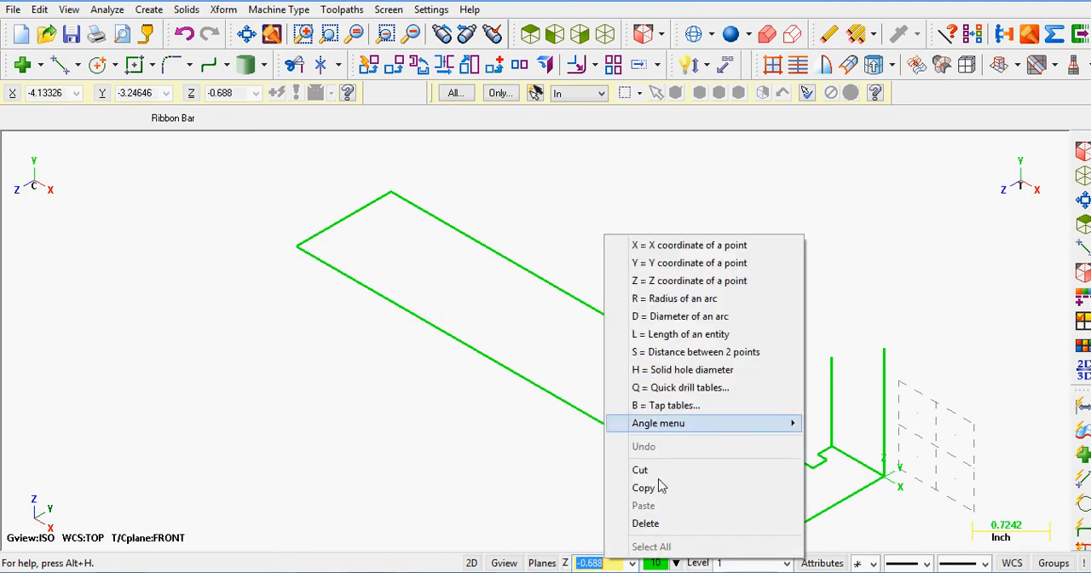
click(690, 285)
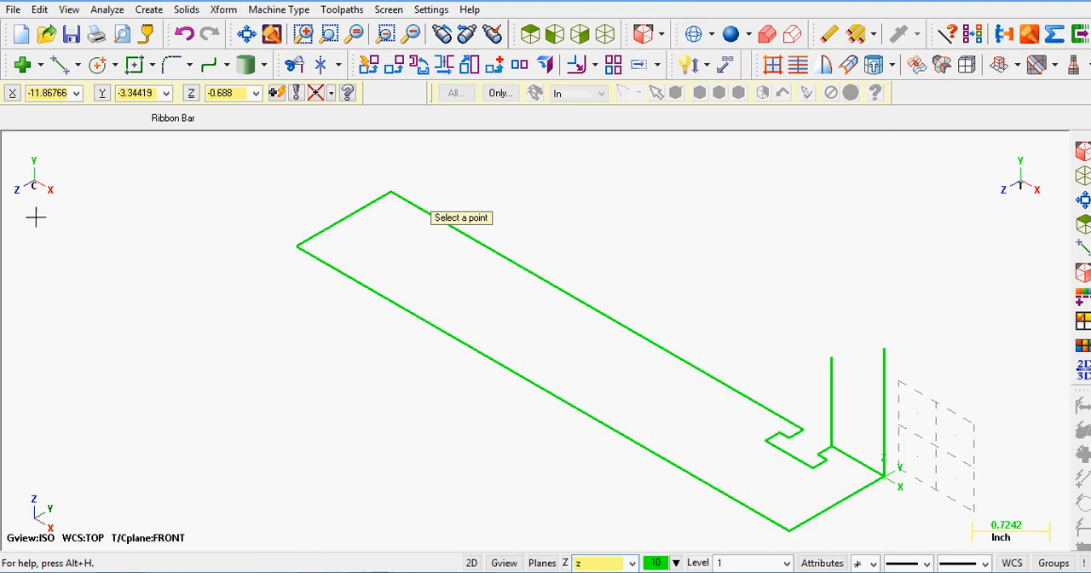
click(788, 535)
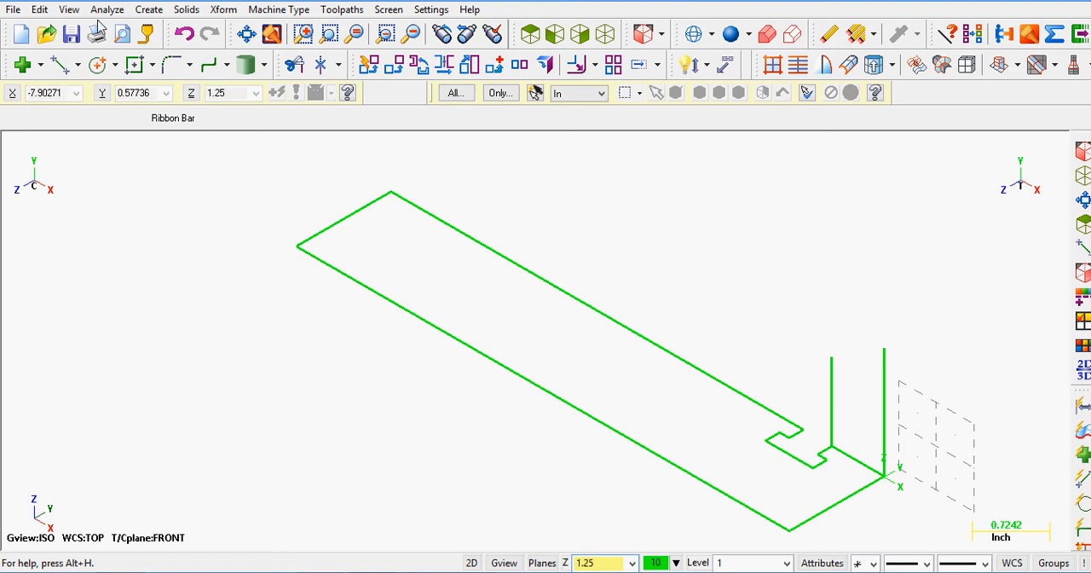
Step: Draw a vertical line about 0.98 inches long up from the front corner at the part's far end
click(59, 64)
click(298, 247)
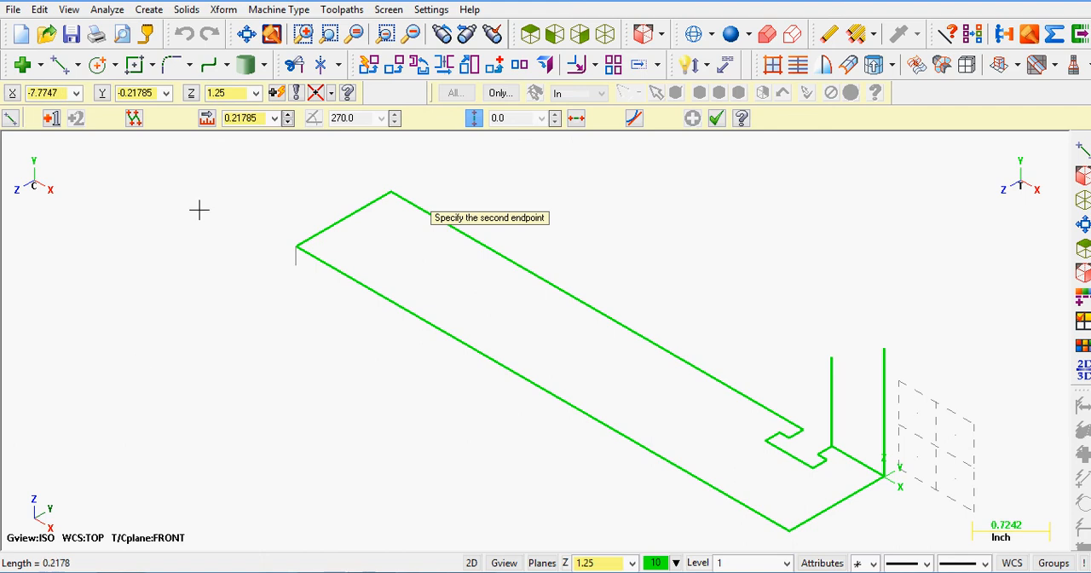
click(307, 168)
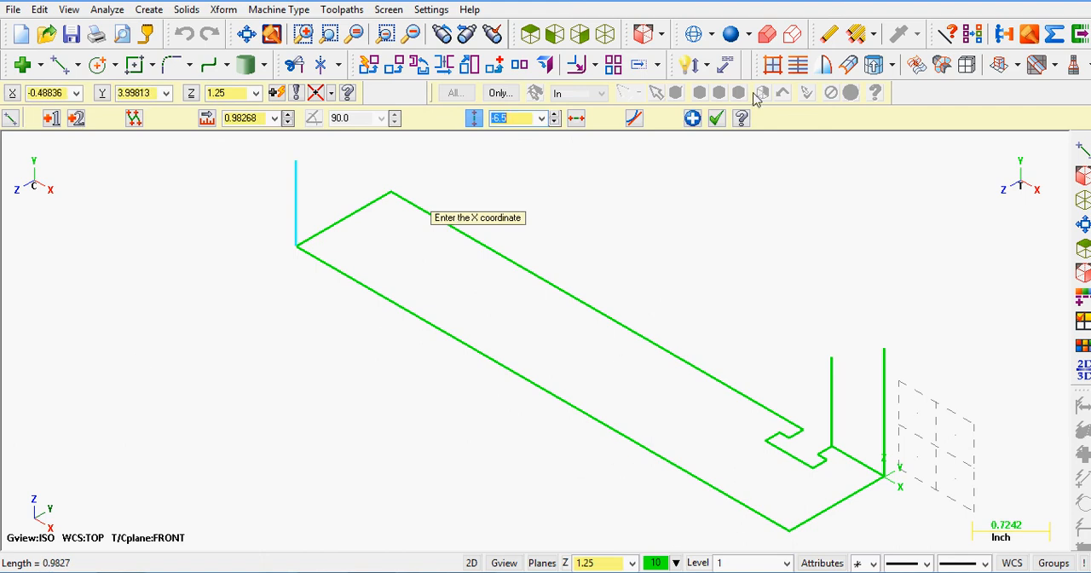
click(719, 119)
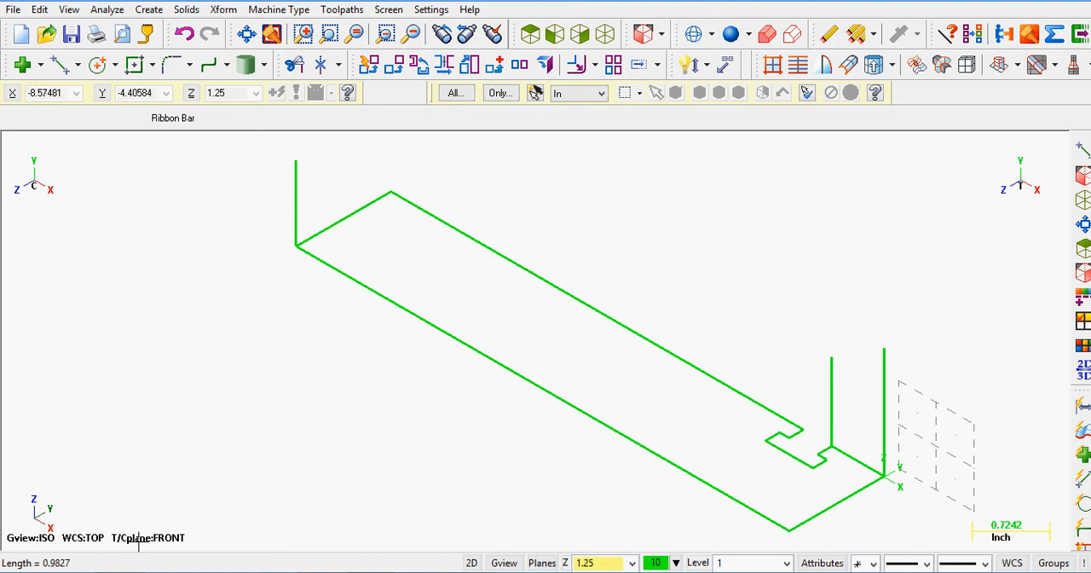
Step: Restore the isometric view with Top planes and review the available construction plane options
click(605, 36)
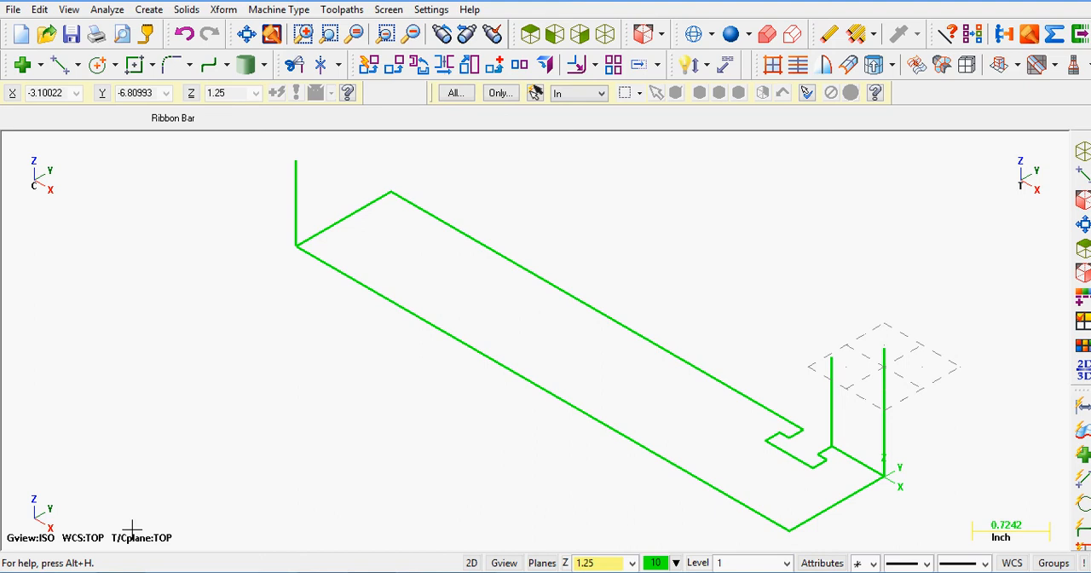
click(663, 36)
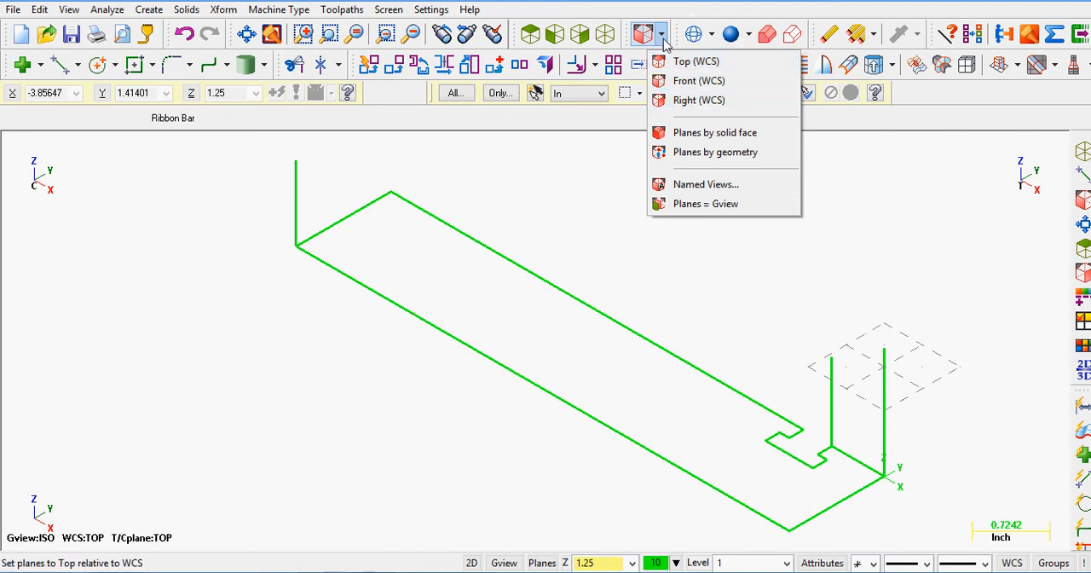
click(541, 563)
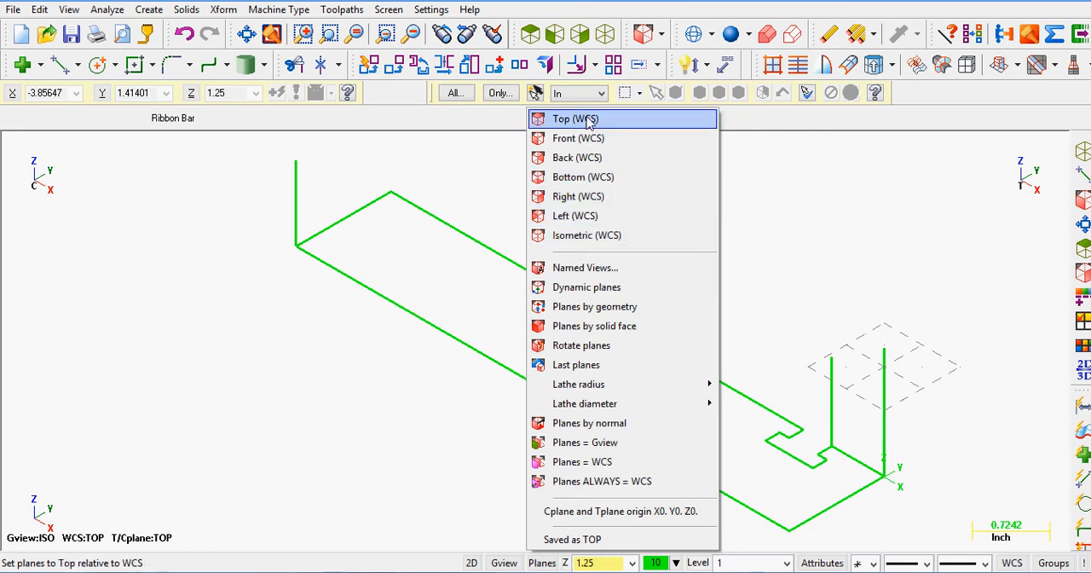
click(466, 175)
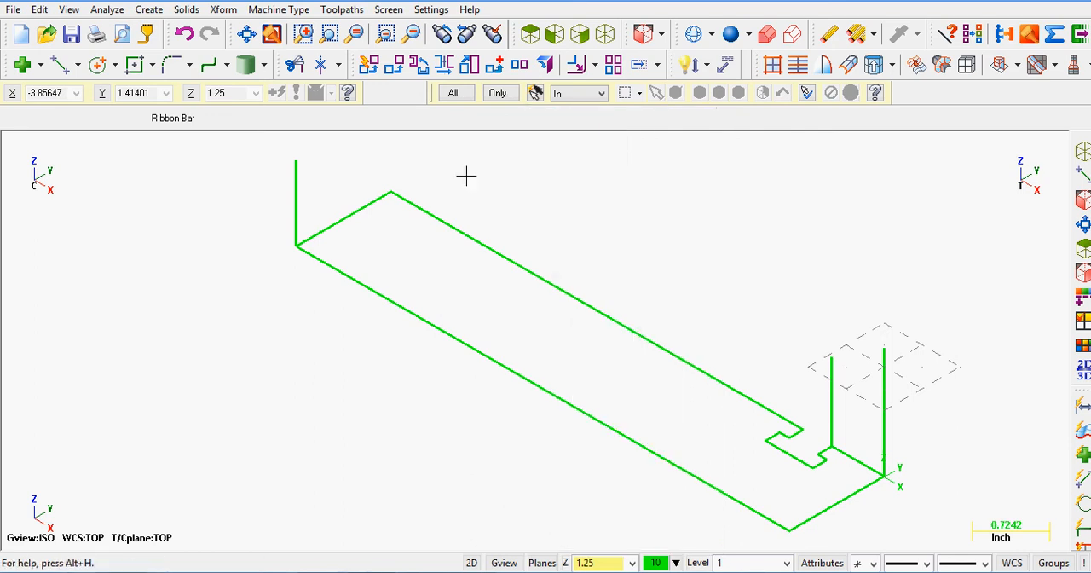